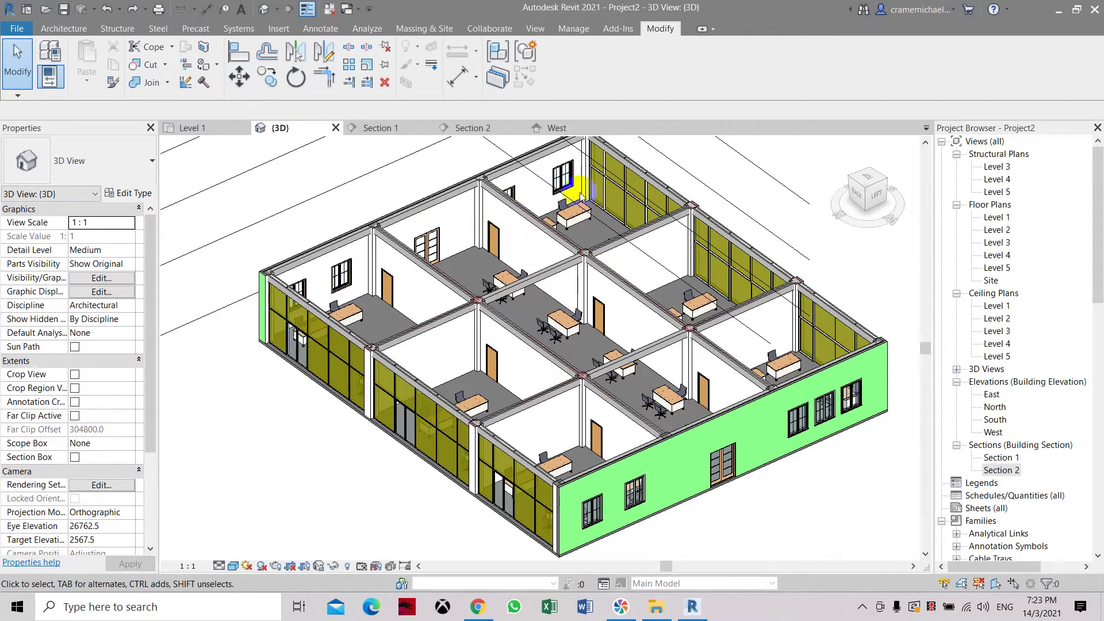
# Step: Frame the office floor in 3D and start a wall-face split, cancelling that first attempt
pyautogui.moveTo(513, 220); pyautogui.dragTo(563, 270, button='middle')
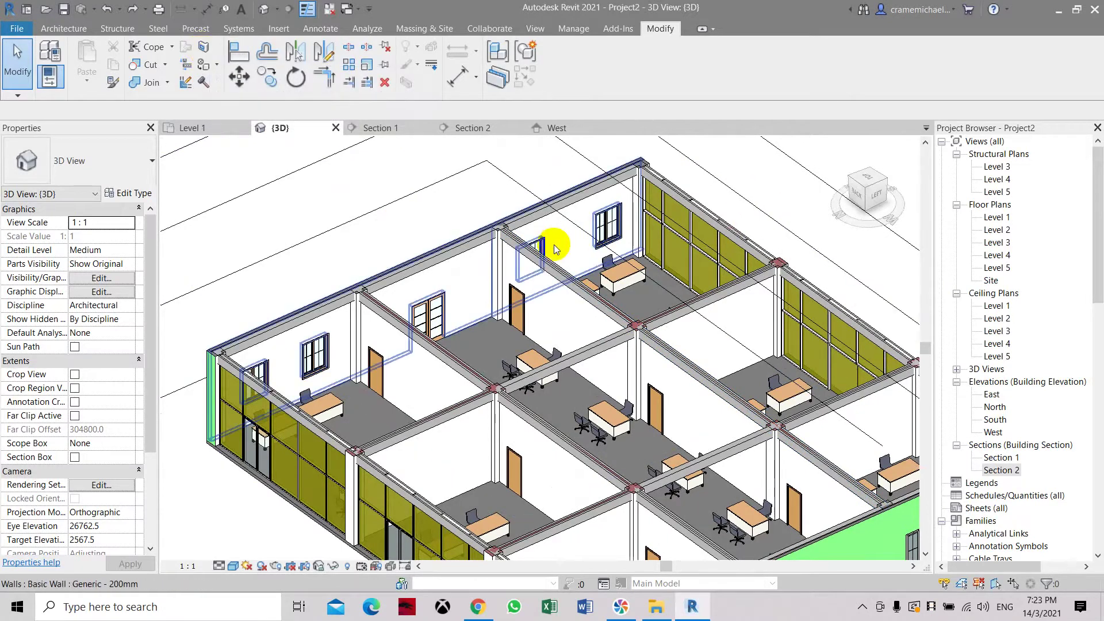
pyautogui.moveTo(899, 192); pyautogui.dragTo(879, 202)
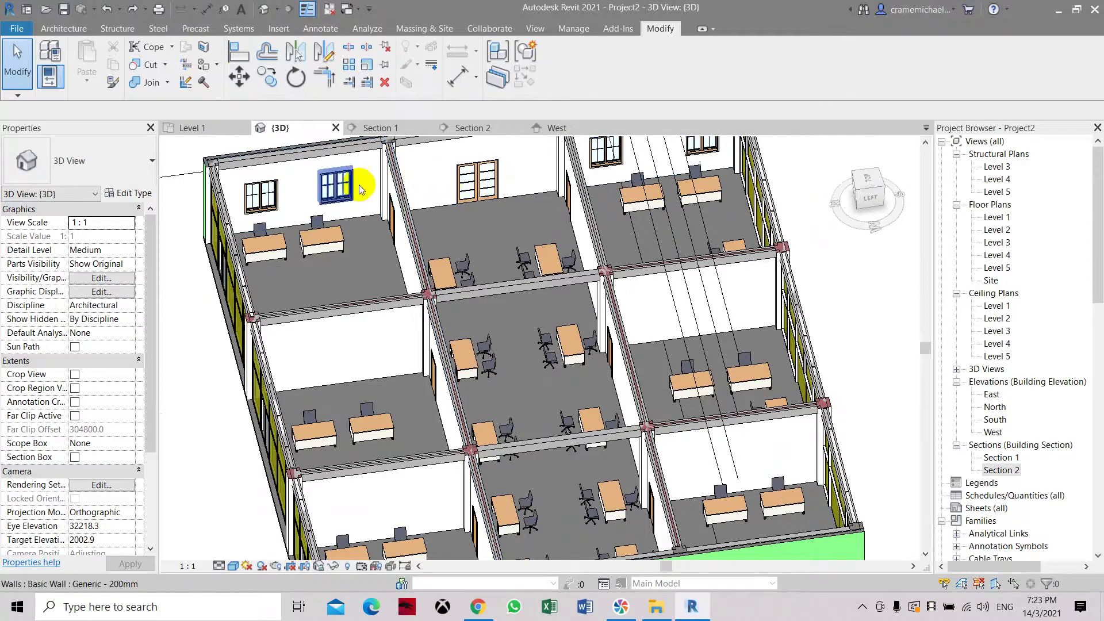
pyautogui.click(860, 197)
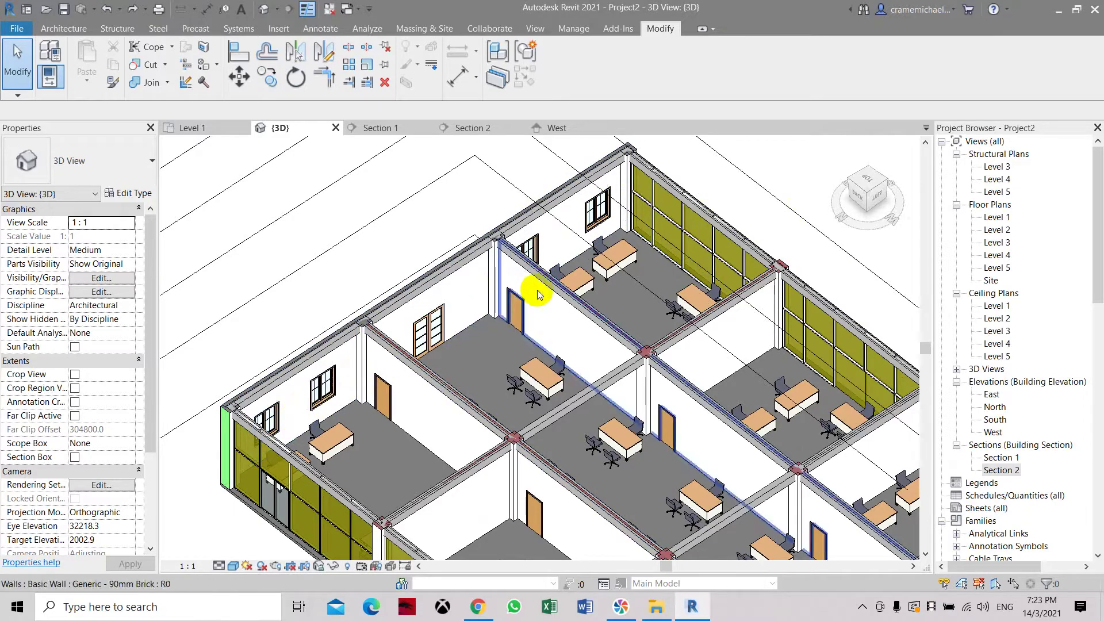
pyautogui.moveTo(868, 198); pyautogui.dragTo(851, 190)
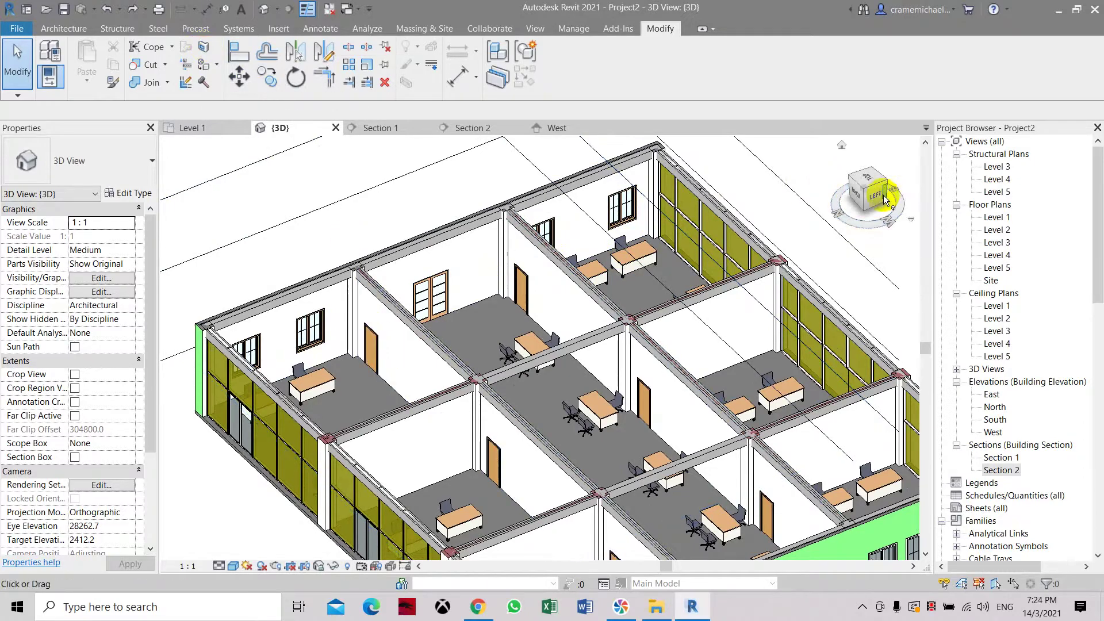
pyautogui.moveTo(865, 185)
pyautogui.mouseDown()
pyautogui.moveTo(881, 228)
pyautogui.moveTo(880, 197)
pyautogui.moveTo(875, 217)
pyautogui.mouseUp()
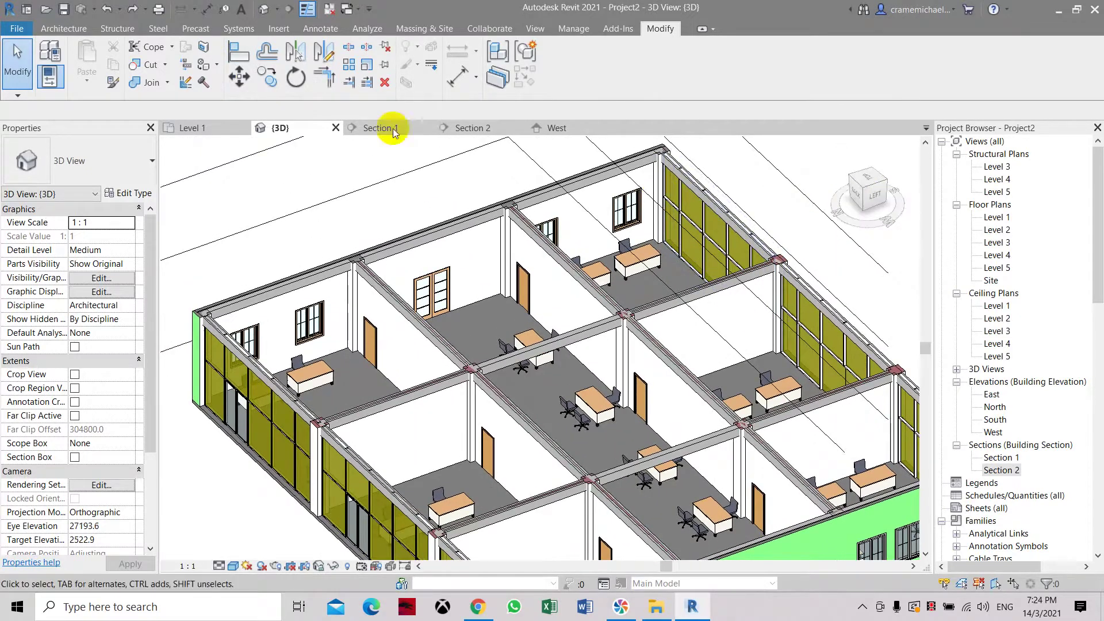
pyautogui.click(204, 49)
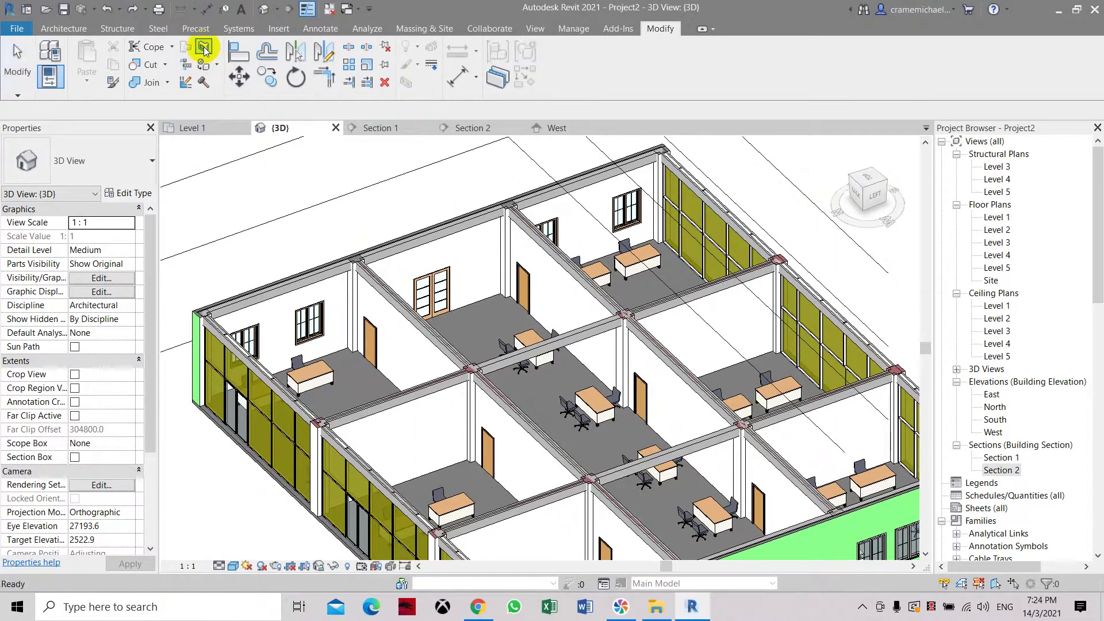
pyautogui.click(482, 261)
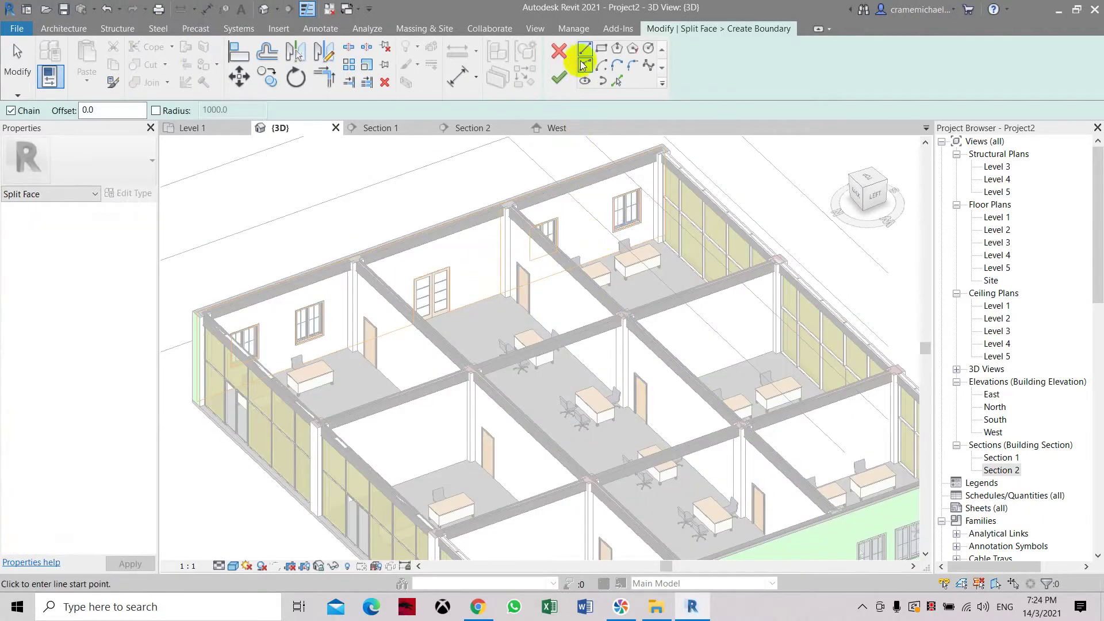
pyautogui.click(560, 52)
pyautogui.click(857, 195)
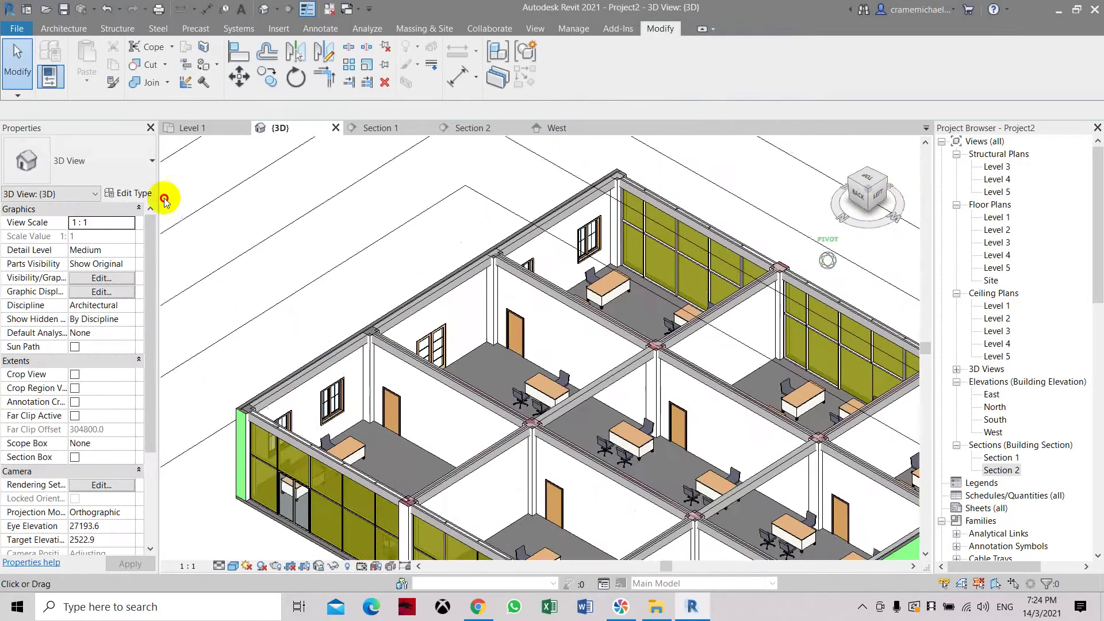
pyautogui.keyDown('shift'); pyautogui.moveTo(275, 216); pyautogui.dragTo(762, 256, button='middle'); pyautogui.keyUp('shift')
pyautogui.scroll(5, 226, 279)
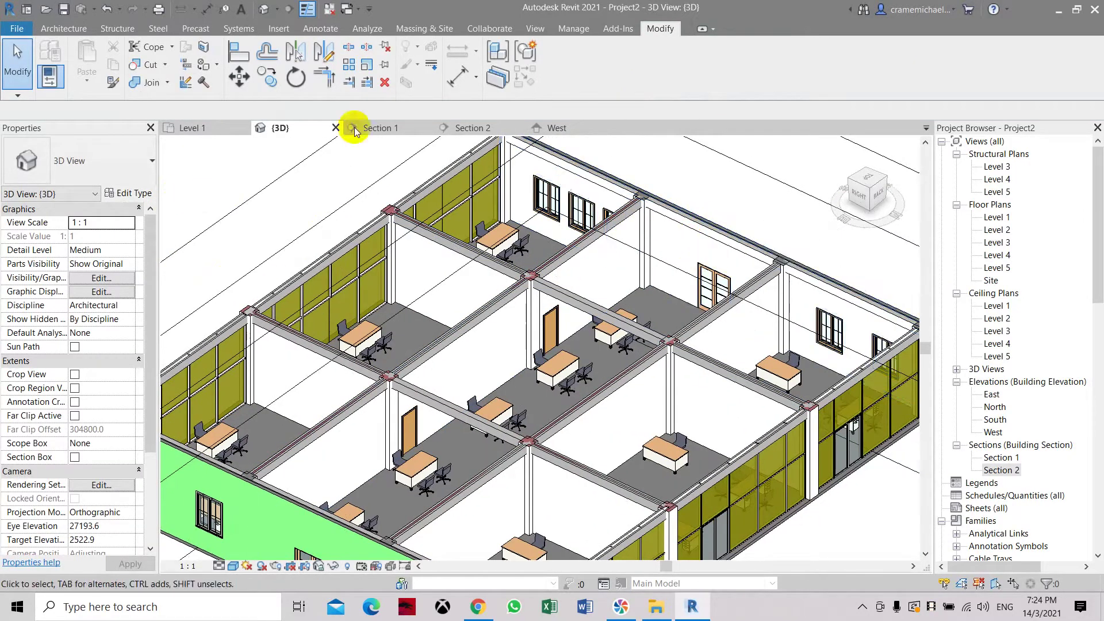
# Step: Start Split Face on the long office wall and sketch a boundary from the beam endpoint upward
pyautogui.click(202, 46)
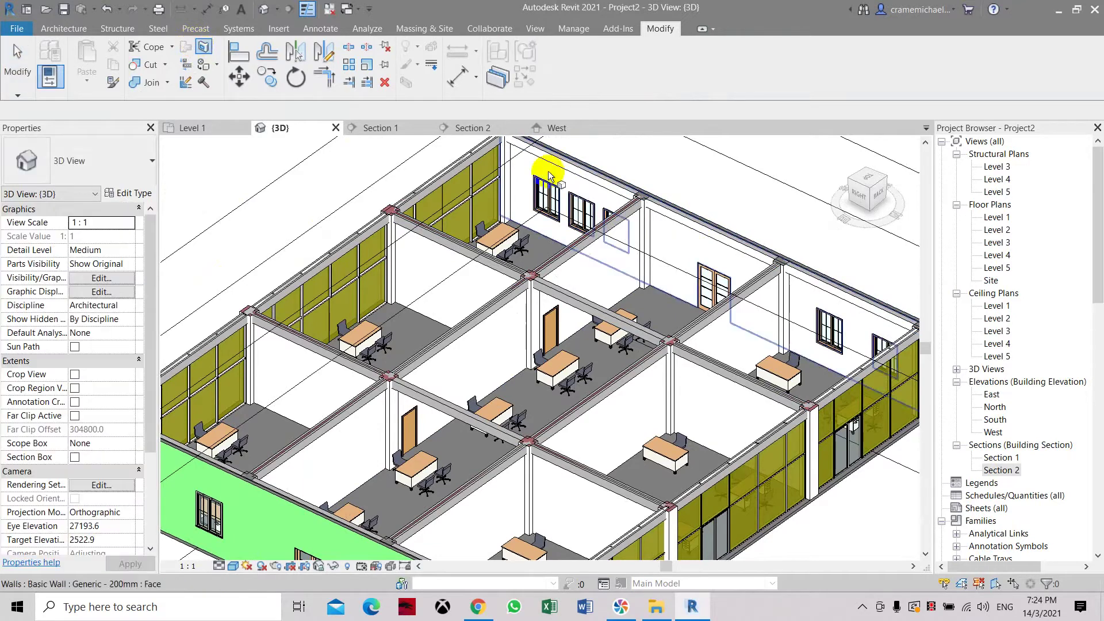
pyautogui.click(677, 247)
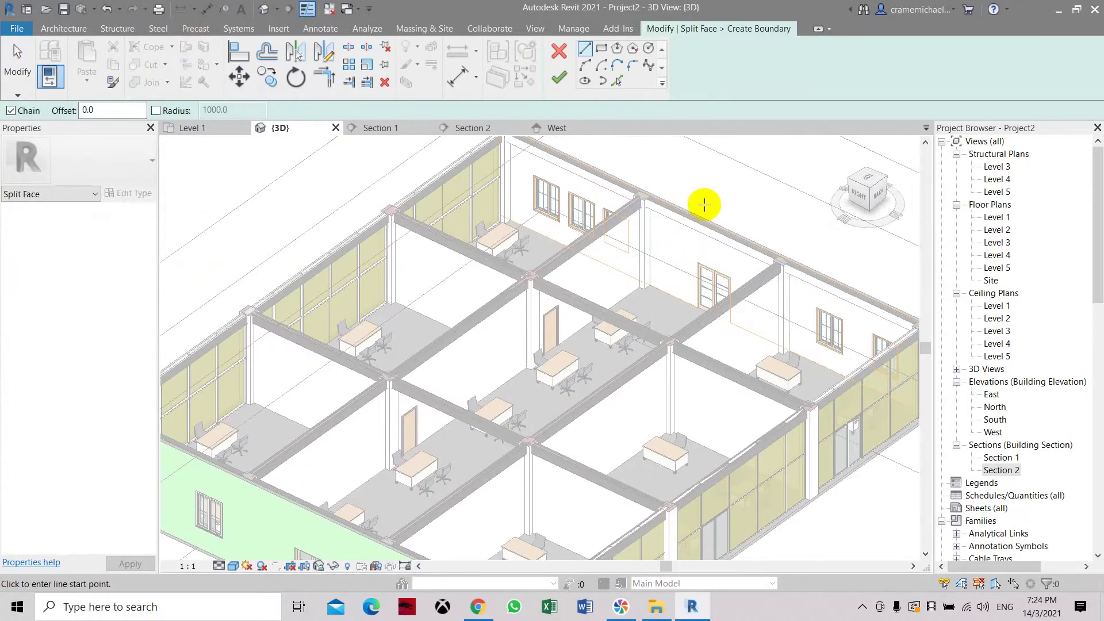
pyautogui.moveTo(703, 201); pyautogui.dragTo(663, 270, button='middle')
pyautogui.scroll(3, 662, 270)
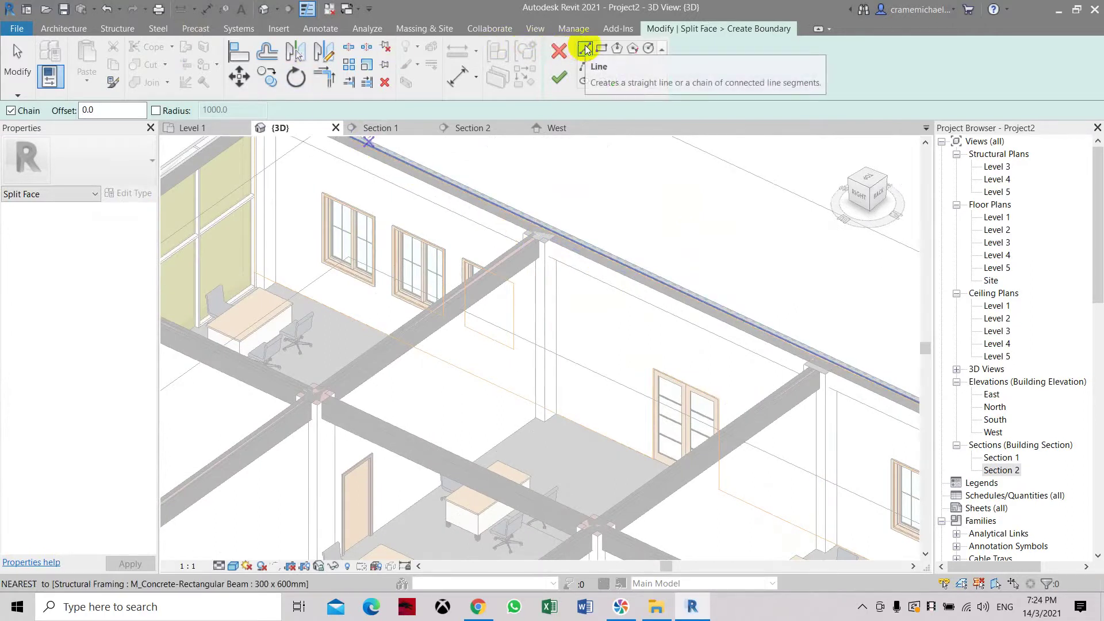
pyautogui.click(557, 413)
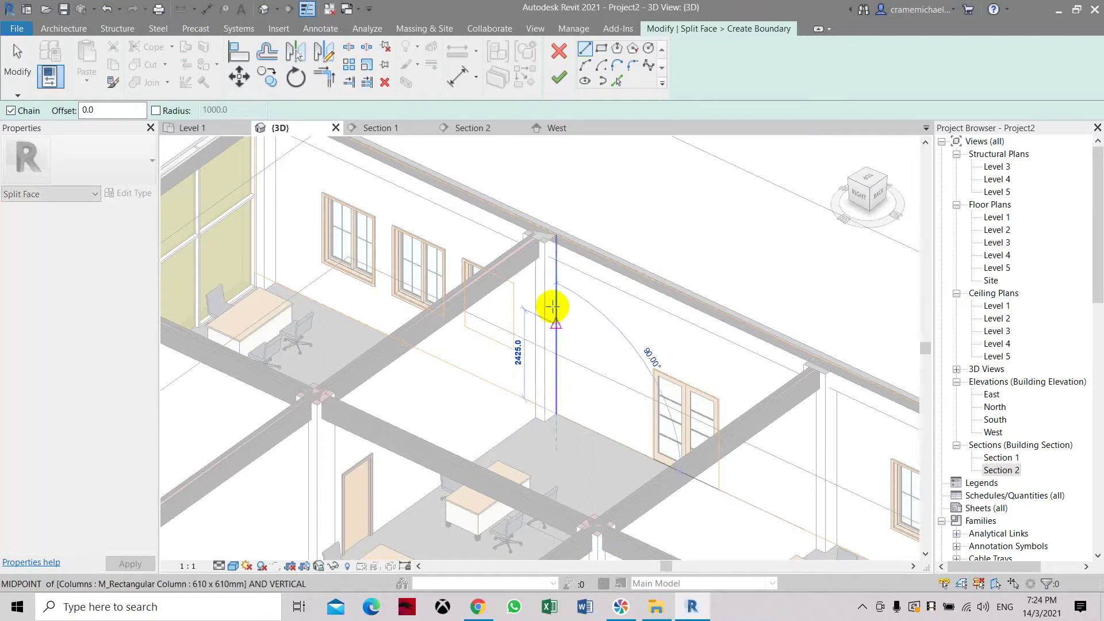
pyautogui.click(554, 231)
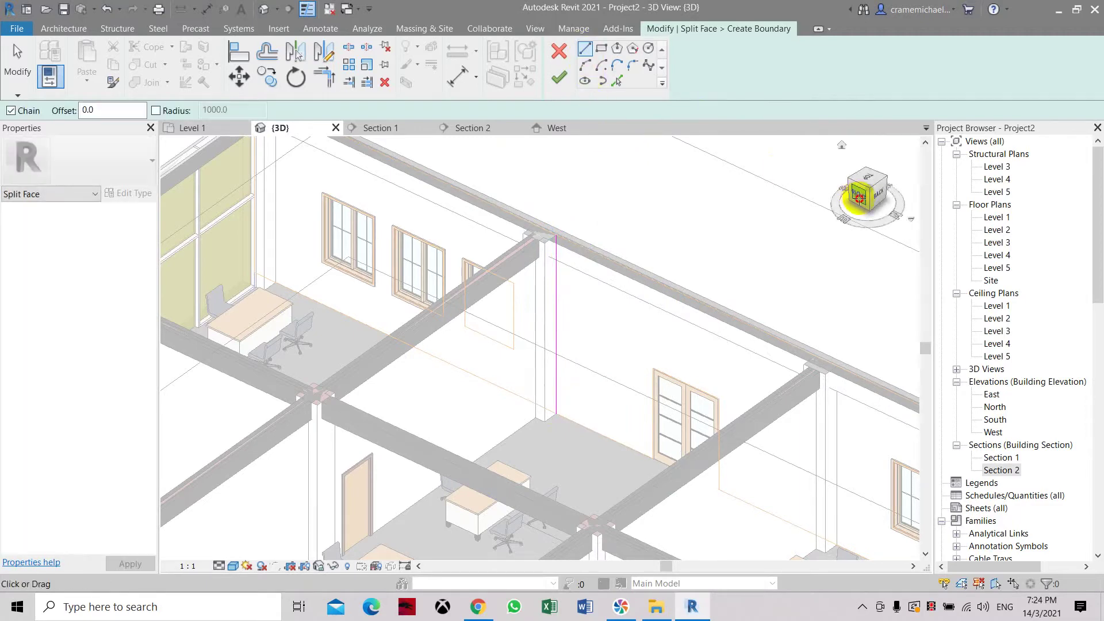
# Step: Draw the vertical boundary from the beam end to the wall top and finish the sketch
pyautogui.moveTo(859, 197); pyautogui.dragTo(598, 336)
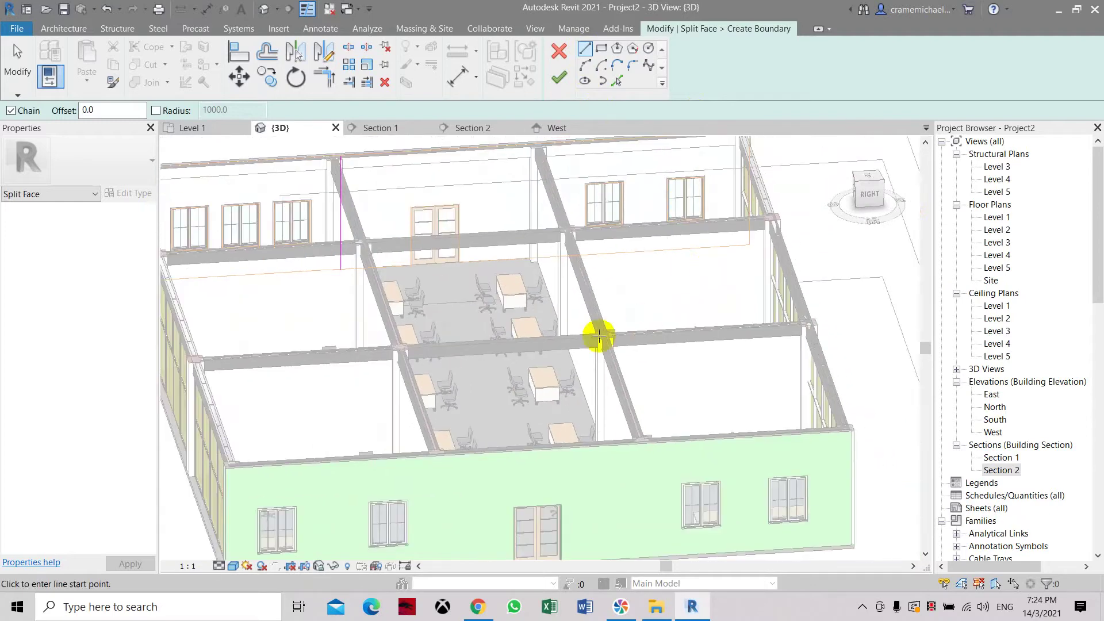
pyautogui.moveTo(868, 190); pyautogui.dragTo(895, 204)
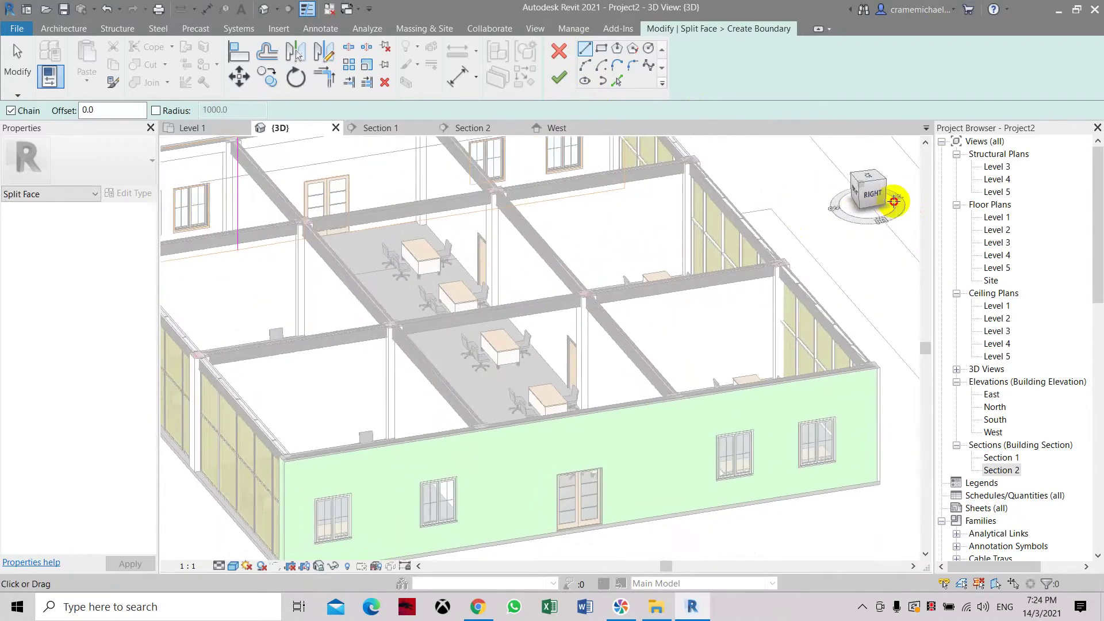
pyautogui.scroll(5, 530, 279)
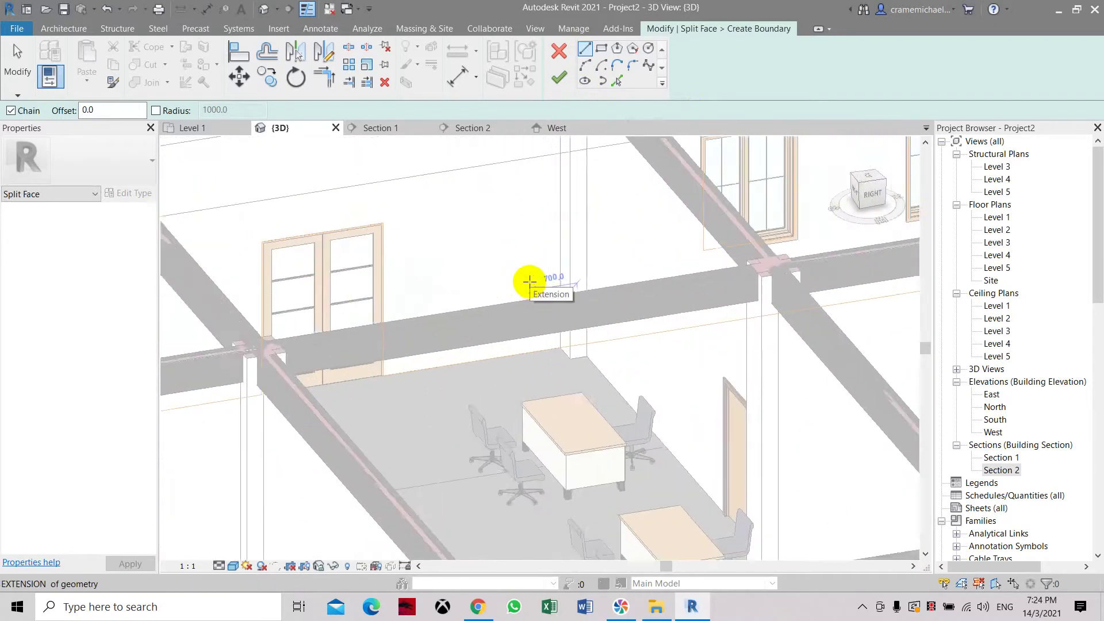
pyautogui.scroll(-3, 543, 384)
pyautogui.moveTo(543, 385); pyautogui.dragTo(542, 464, button='middle')
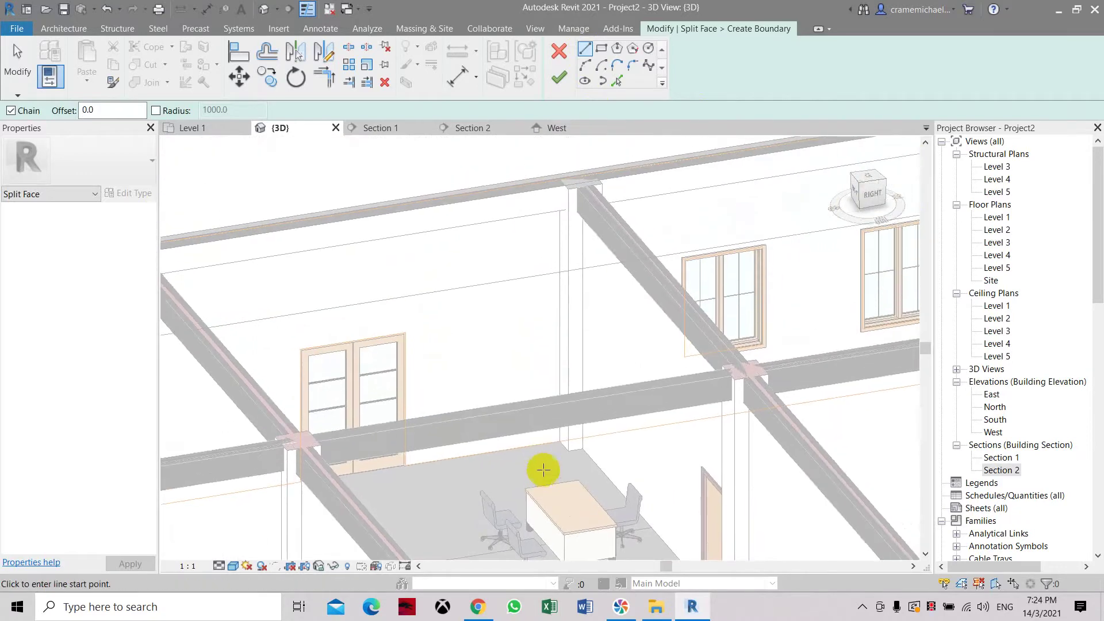
pyautogui.click(557, 442)
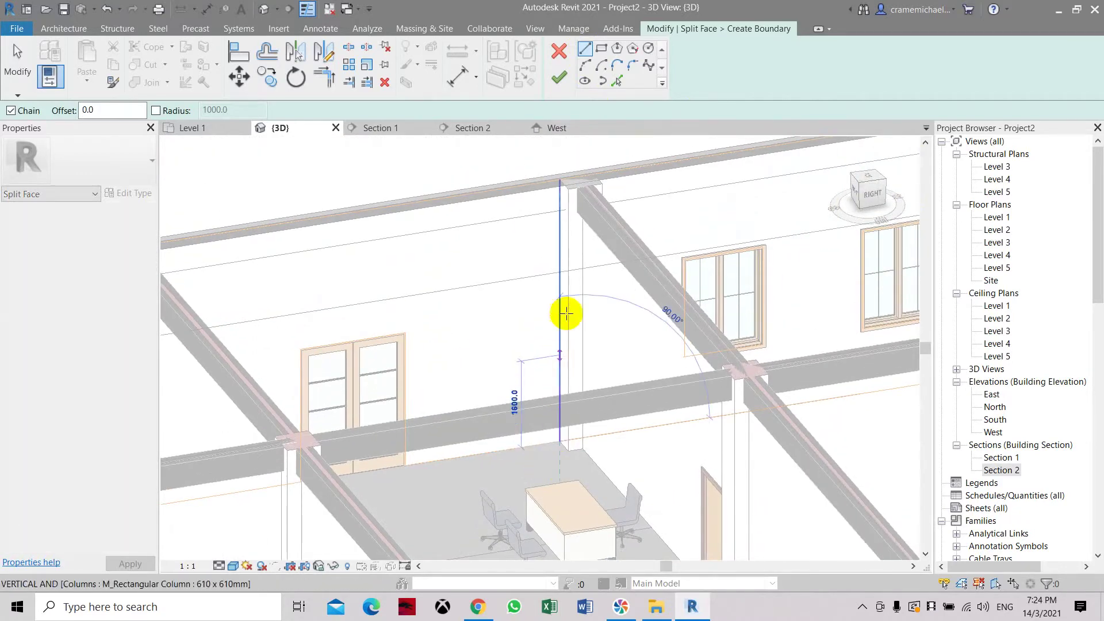
pyautogui.click(560, 180)
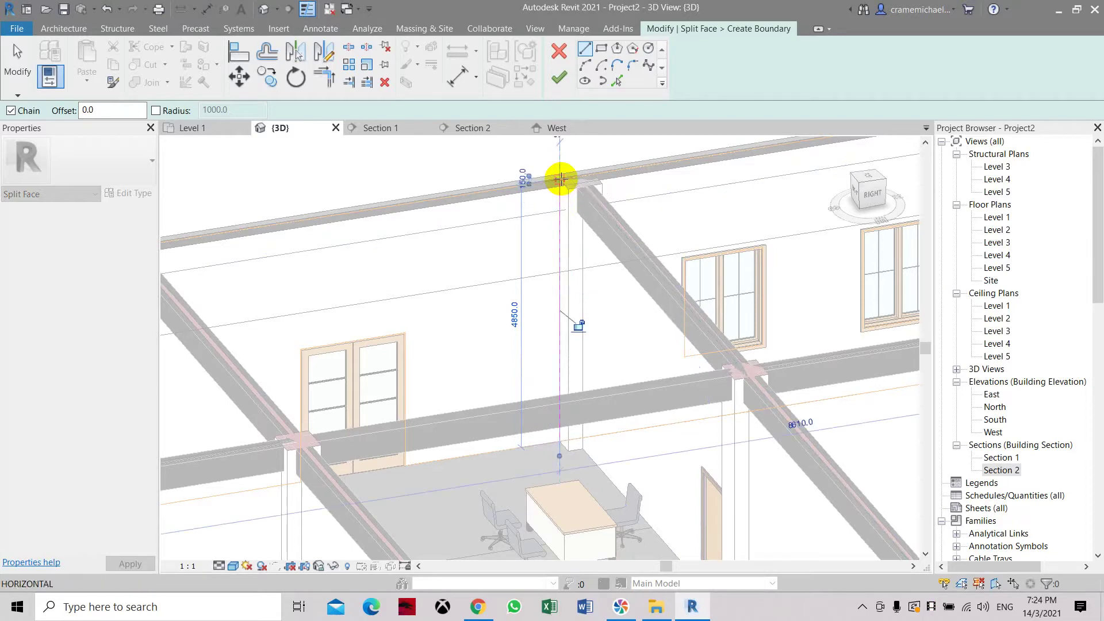
pyautogui.click(559, 78)
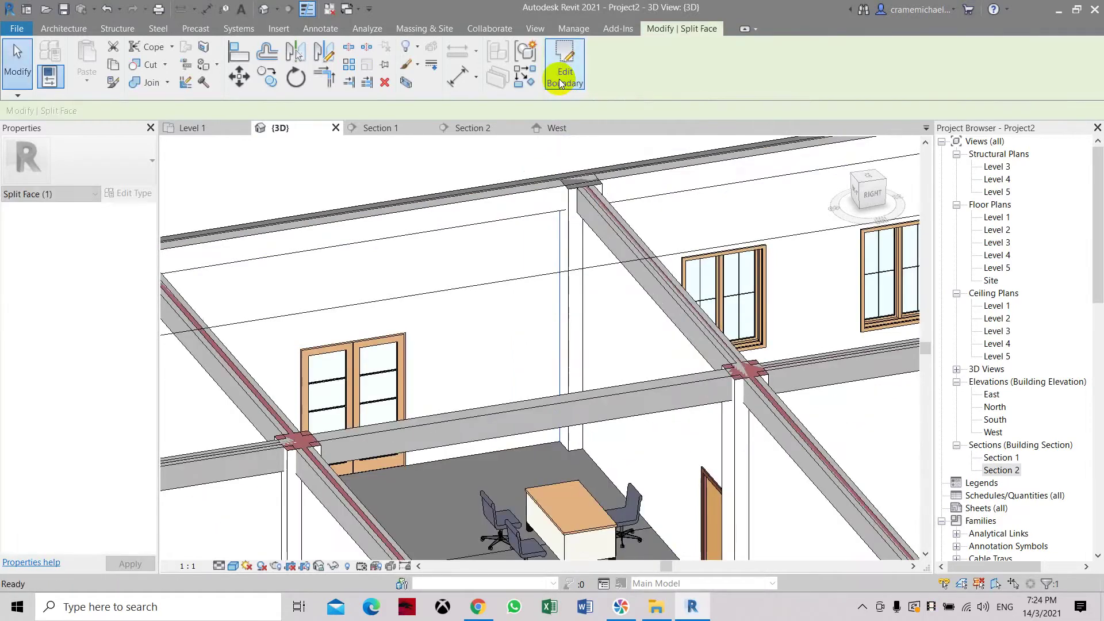
# Step: Check the long office wall from the right side, then drop down the Paint / Remove Paint options
pyautogui.scroll(-3, 768, 298)
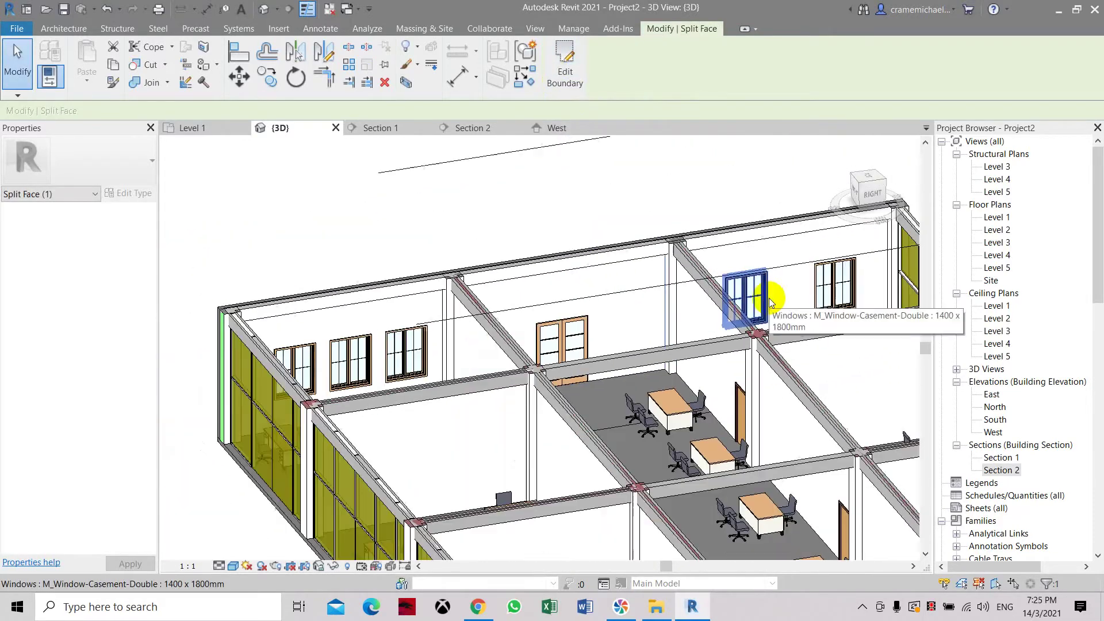
pyautogui.click(645, 319)
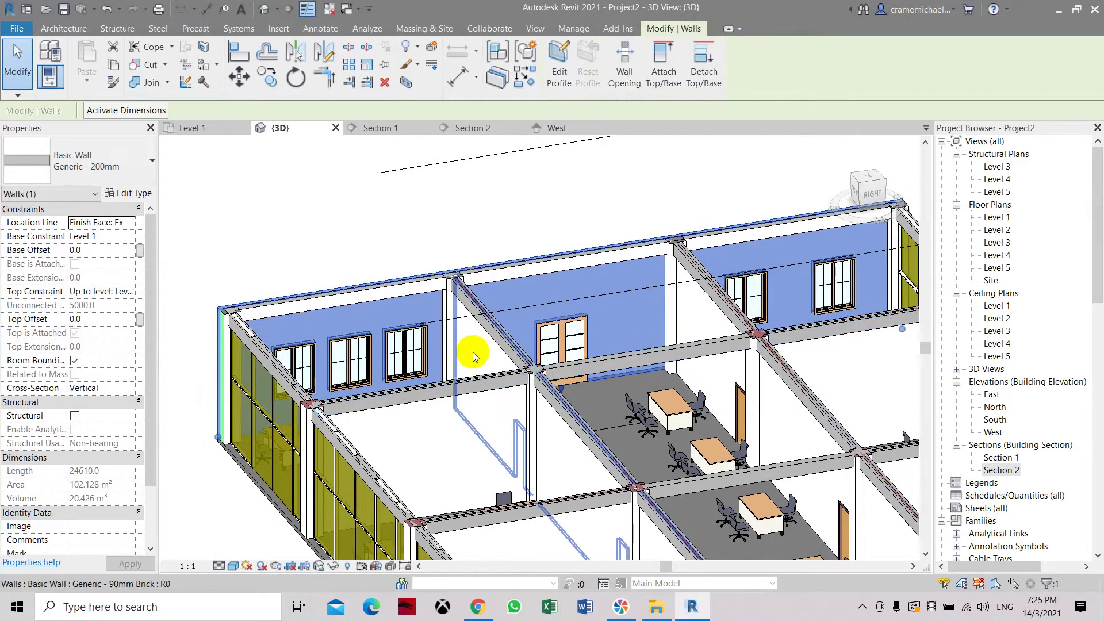
pyautogui.click(867, 212)
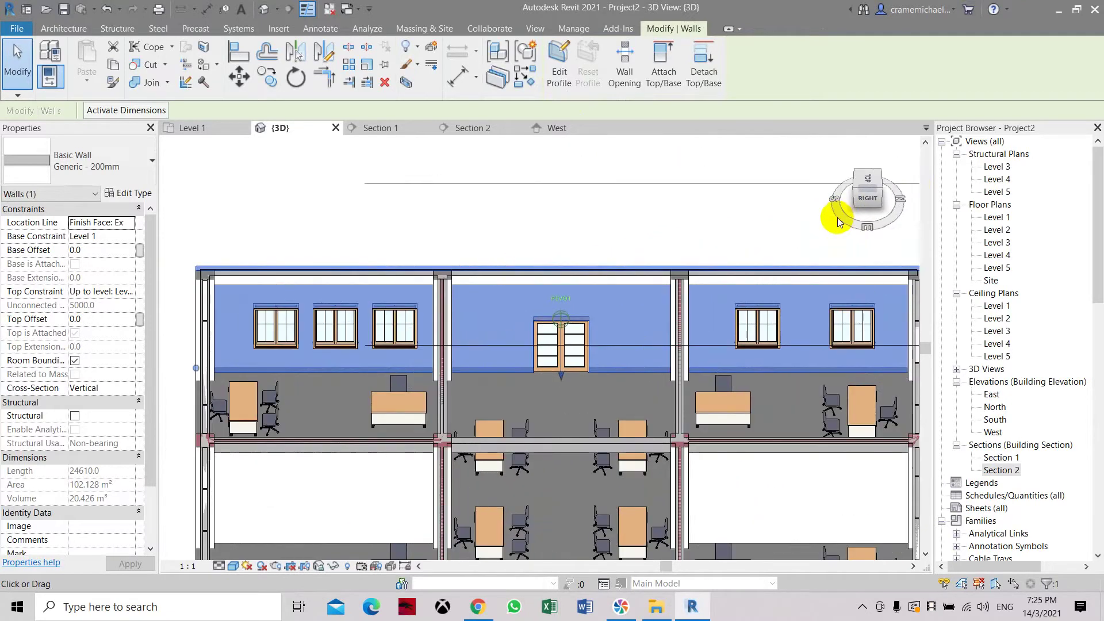
pyautogui.moveTo(517, 246); pyautogui.dragTo(559, 230, button='middle')
pyautogui.press('Escape')
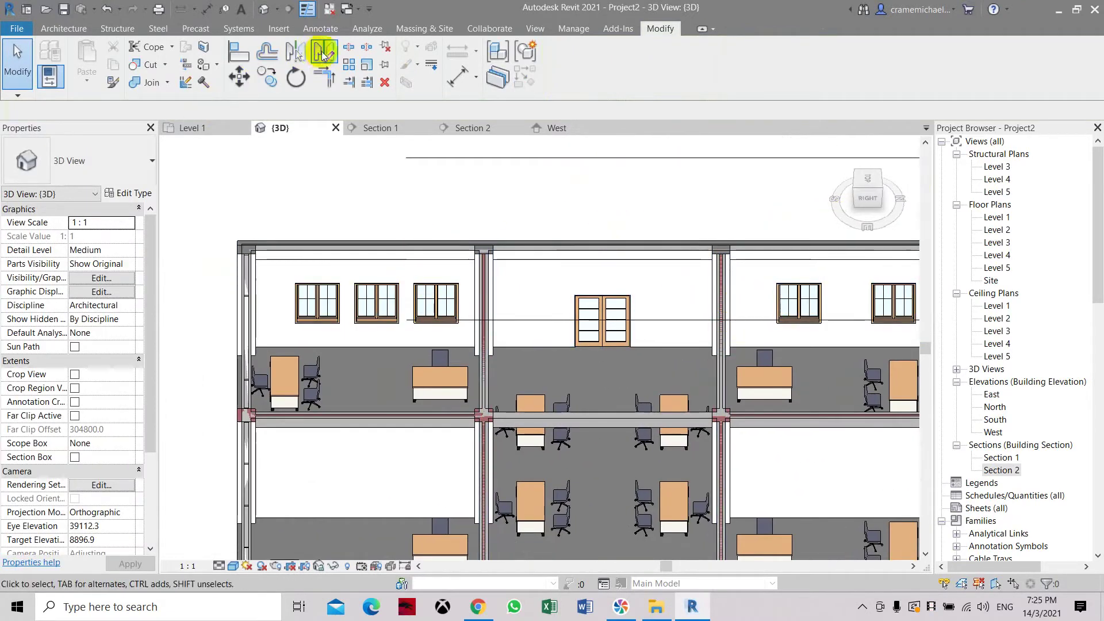
pyautogui.click(218, 66)
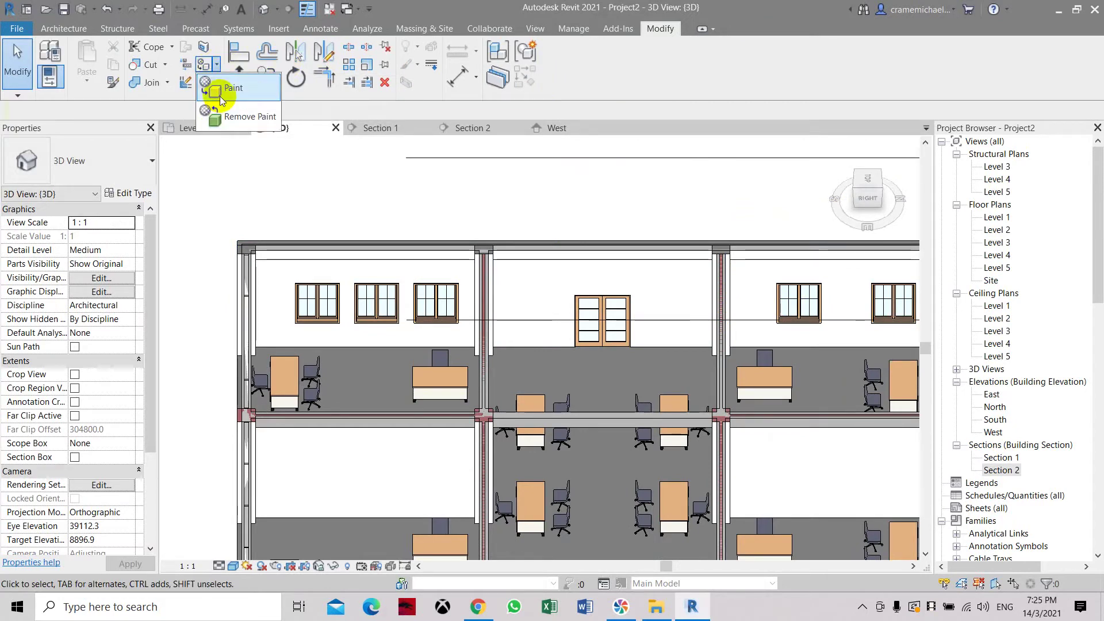
# Step: Open the Material Browser and duplicate the Green material as a new material named Cream
pyautogui.click(227, 89)
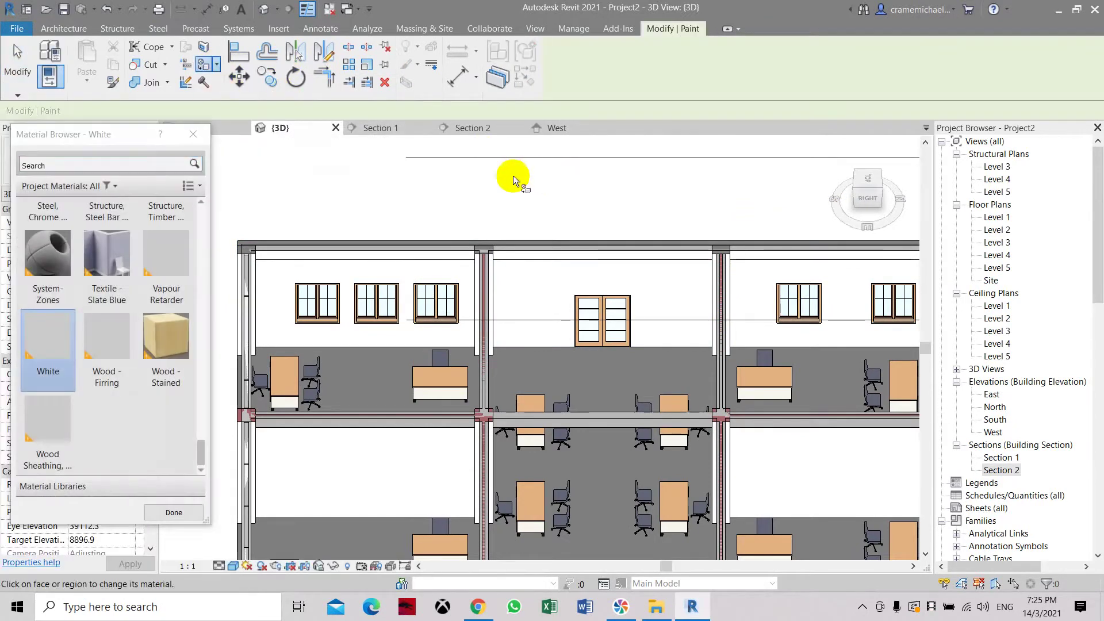
pyautogui.click(584, 30)
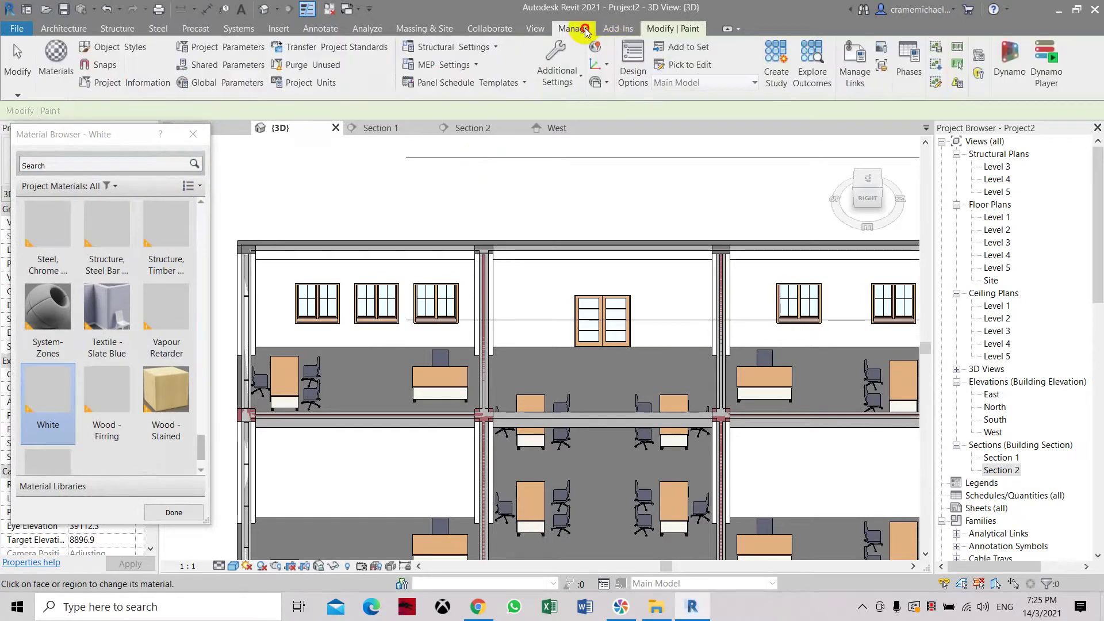
pyautogui.click(56, 72)
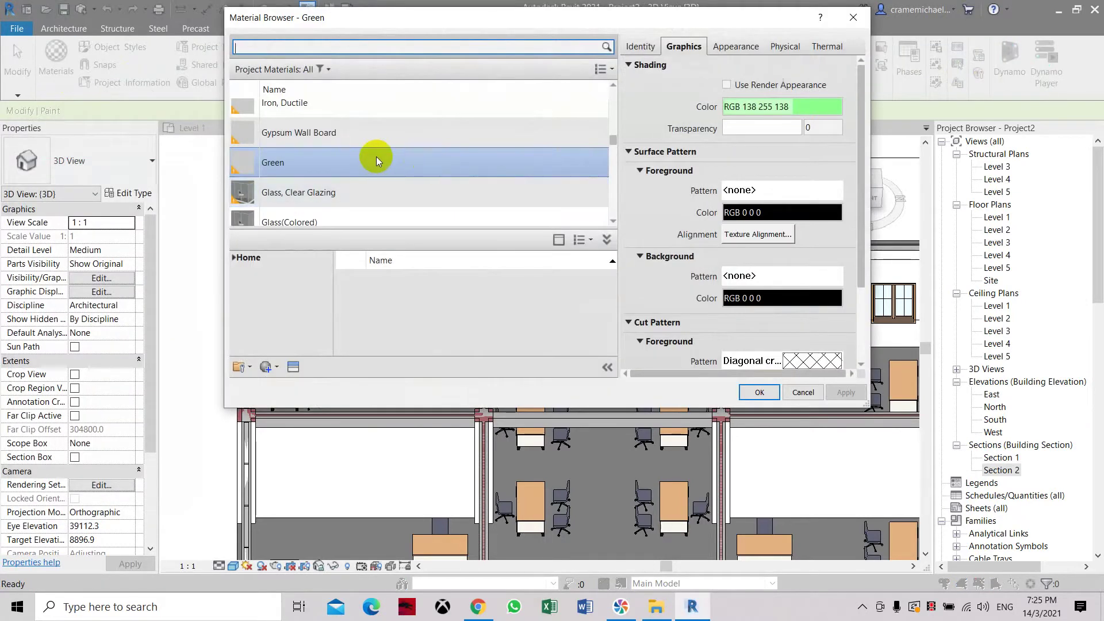
pyautogui.rightClick(377, 161)
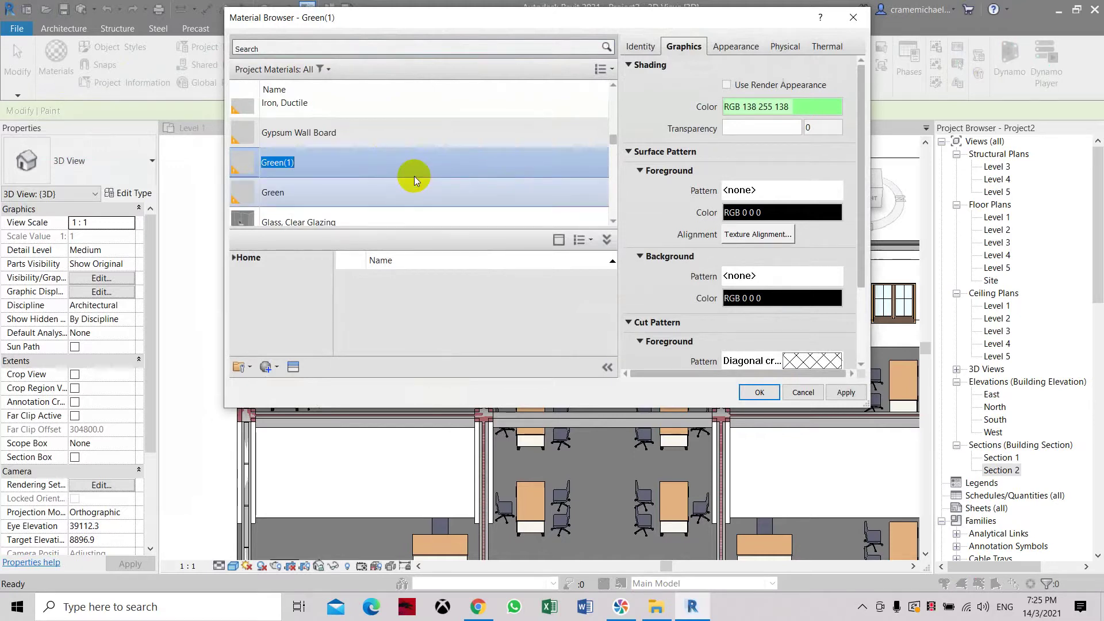
pyautogui.write('Purpe')
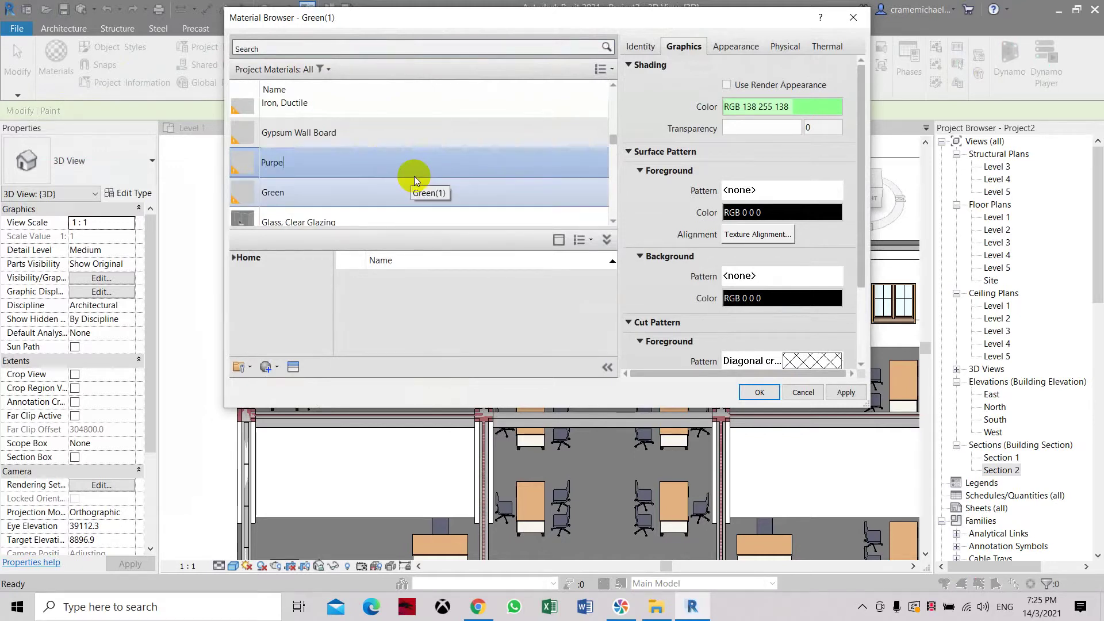
pyautogui.press('BackSpace')
pyautogui.press('BackSpace')
pyautogui.press('BackSpace')
pyautogui.press('BackSpace')
pyautogui.press('BackSpace')
pyautogui.write('Cream')
# Step: Give Cream a light grey shading colour of RGB 228-228-228, apply it, and close the browser
pyautogui.click(739, 106)
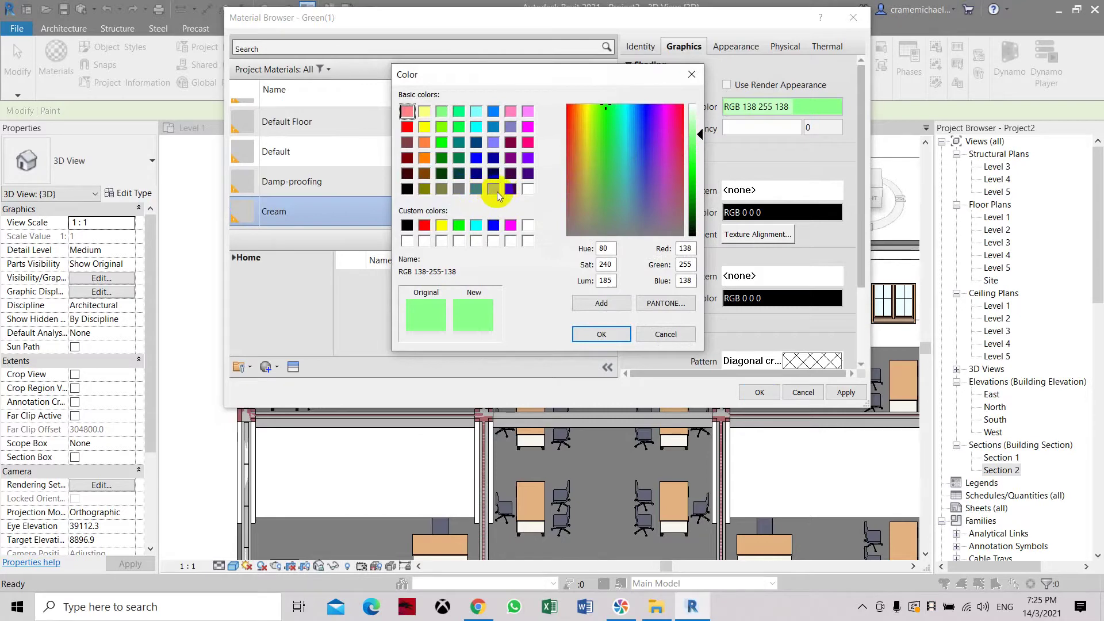
pyautogui.click(496, 191)
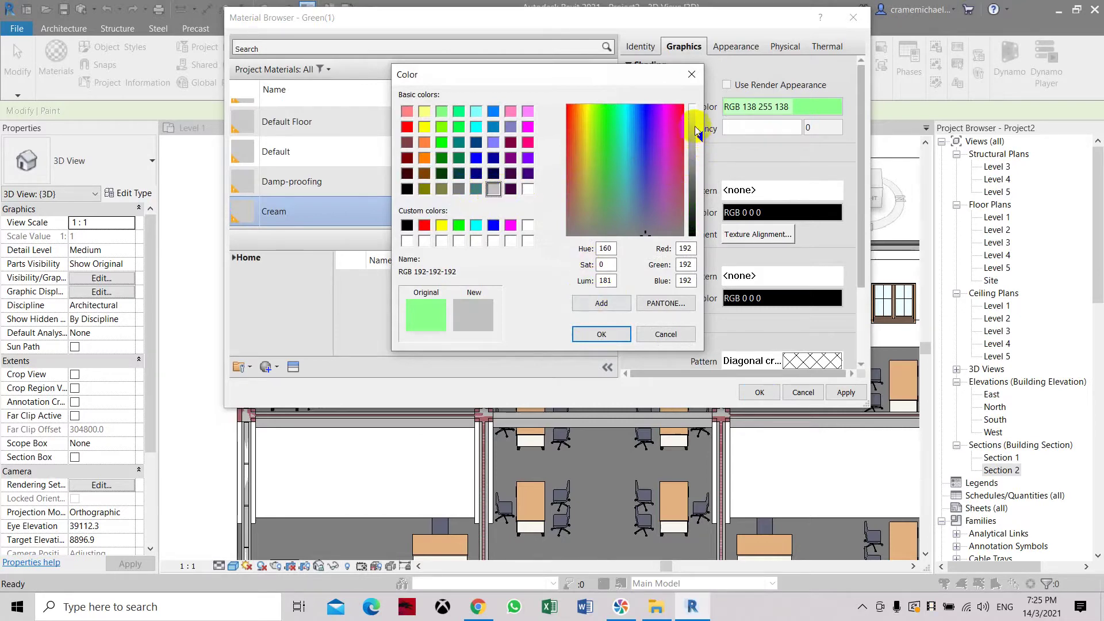
pyautogui.moveTo(707, 136); pyautogui.dragTo(704, 128)
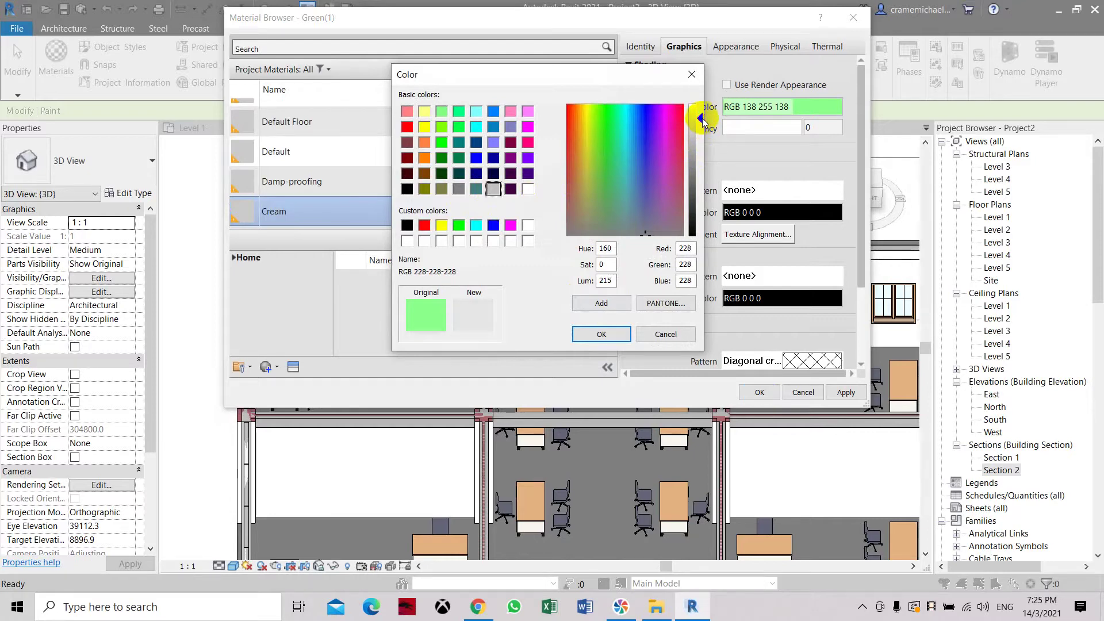
pyautogui.click(849, 392)
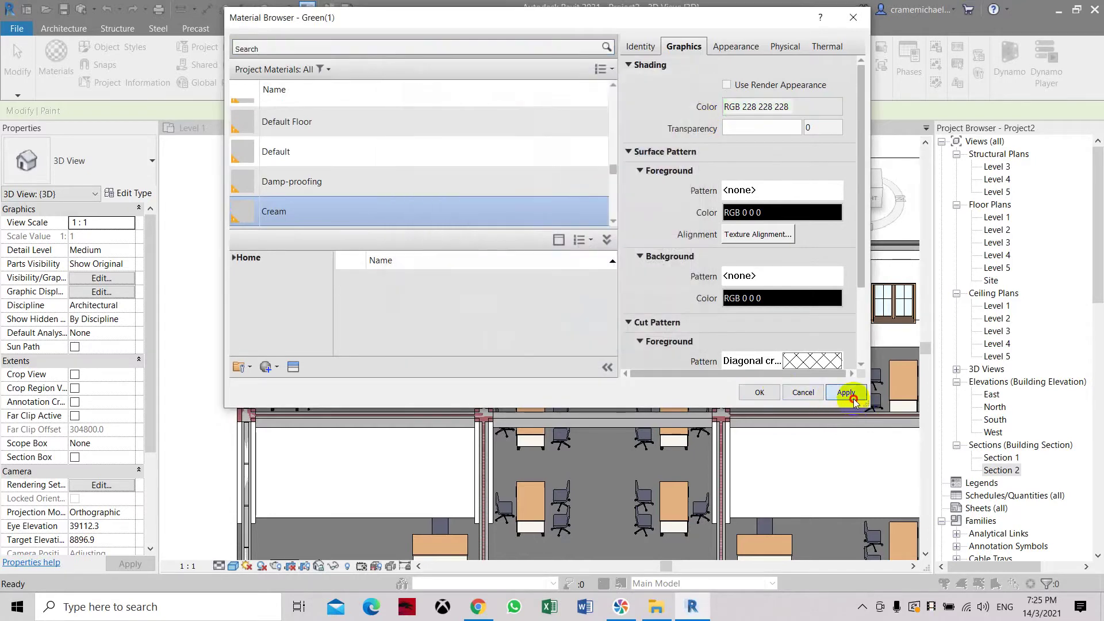
pyautogui.click(760, 392)
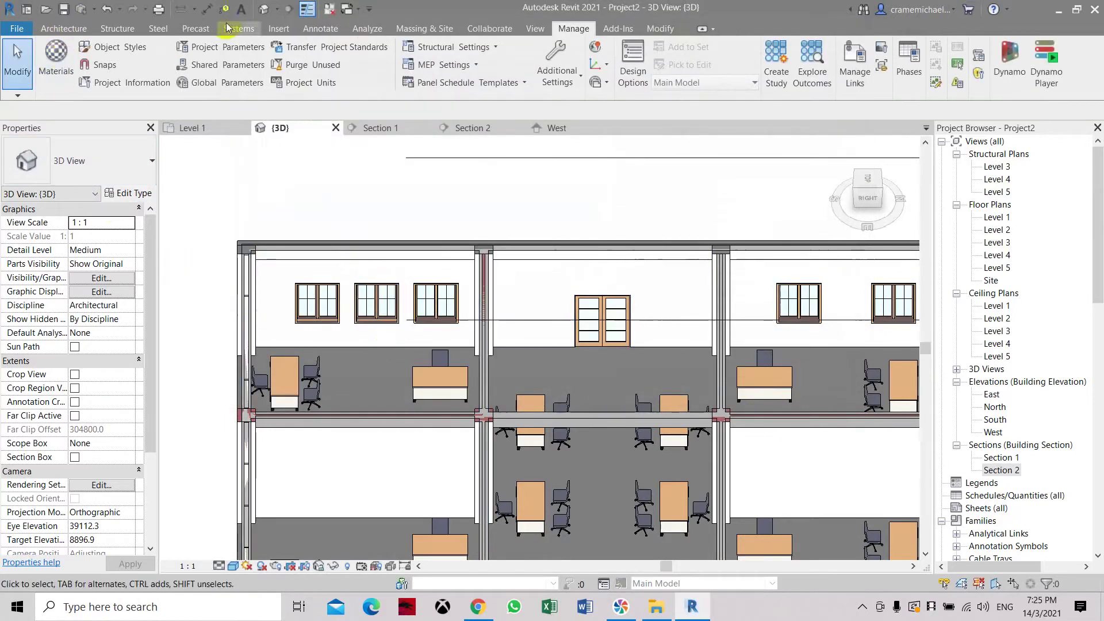
# Step: Paint the split wall region above the door with Cream, then switch to the Level 1 plan
pyautogui.click(645, 29)
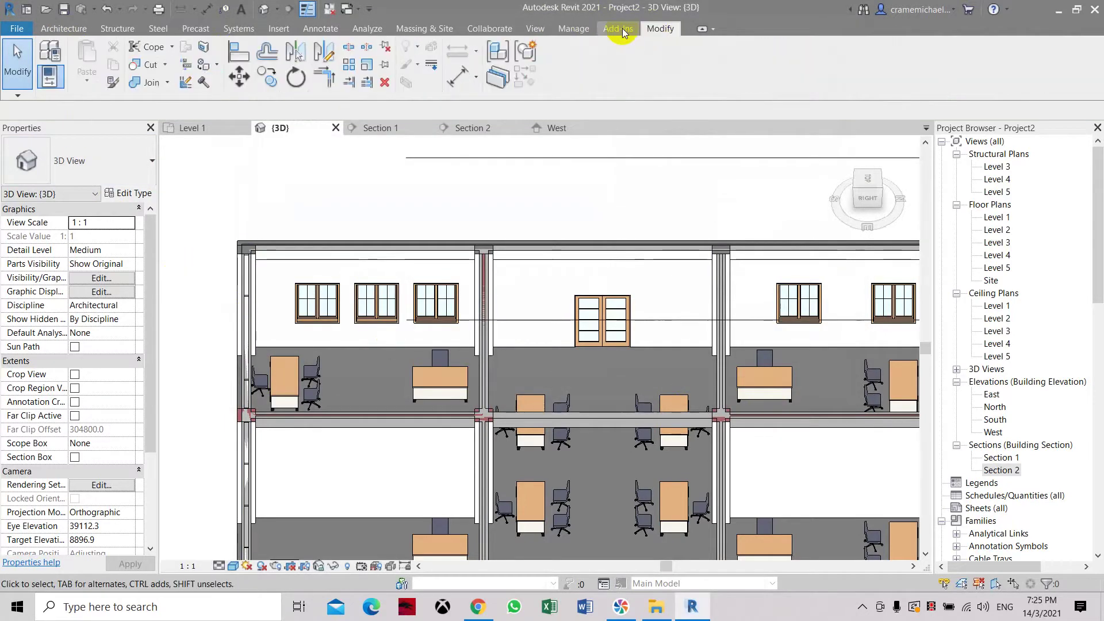
pyautogui.click(213, 64)
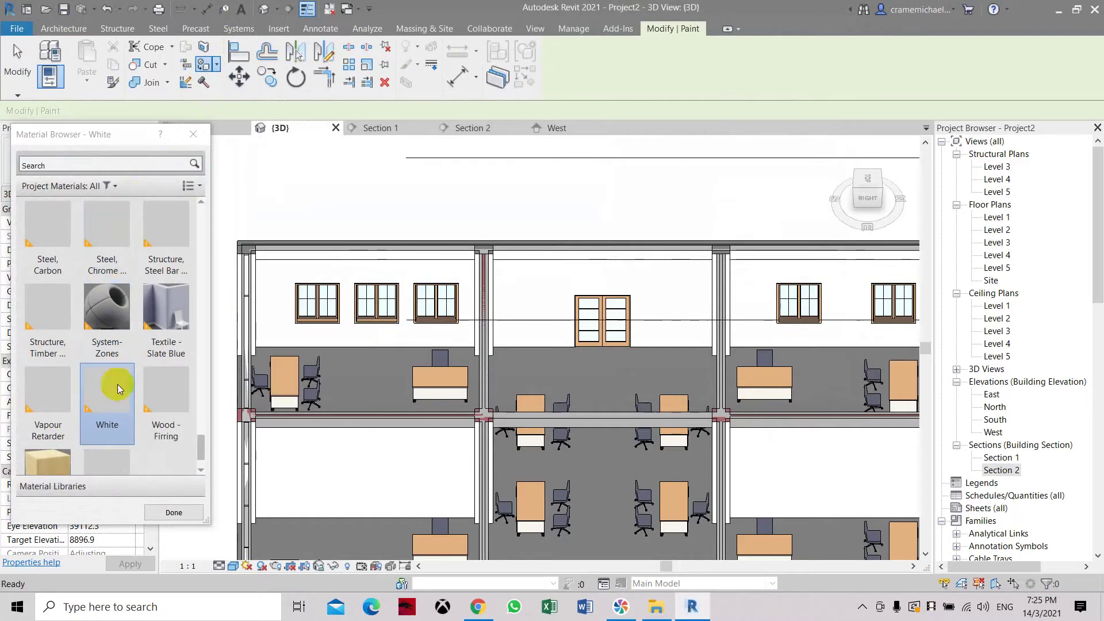
pyautogui.scroll(10, 100, 402)
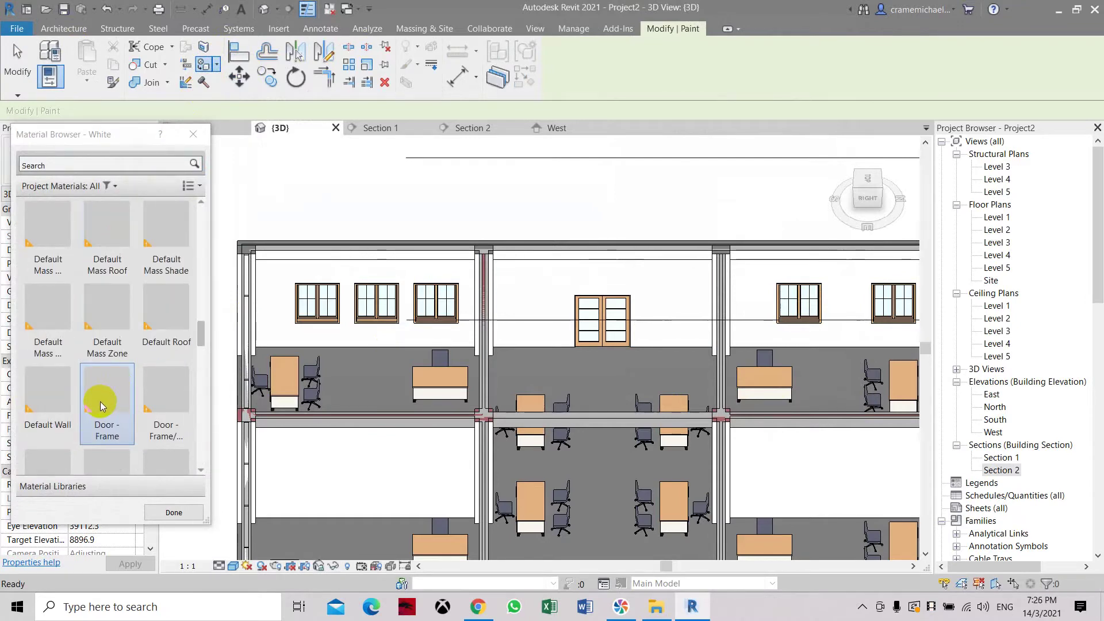
pyautogui.scroll(4, 100, 402)
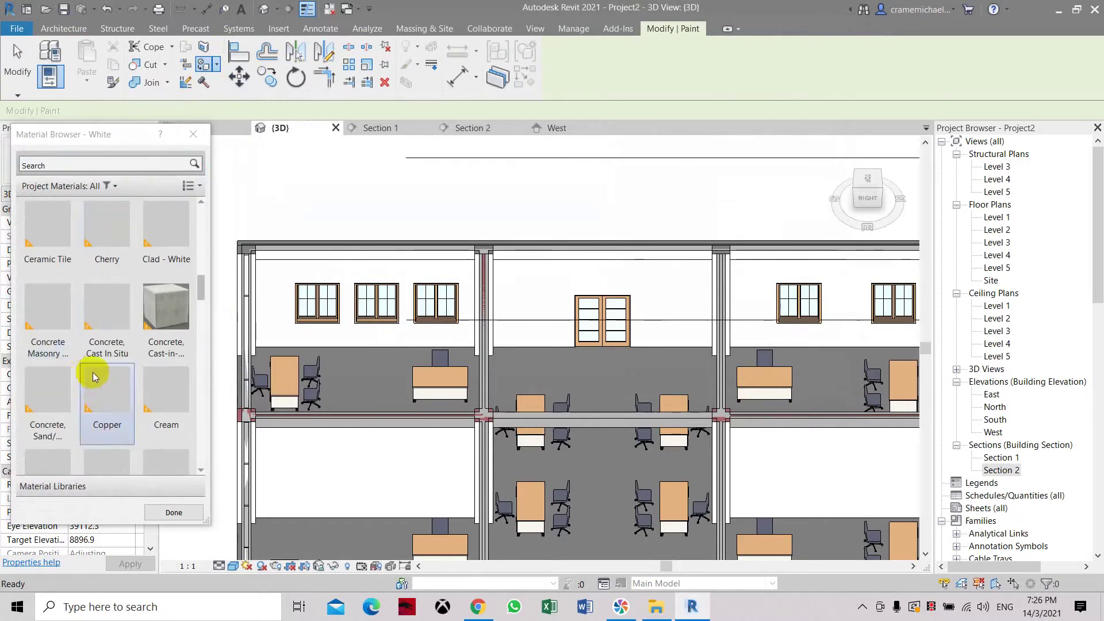
pyautogui.click(166, 396)
pyautogui.scroll(-1, 169, 419)
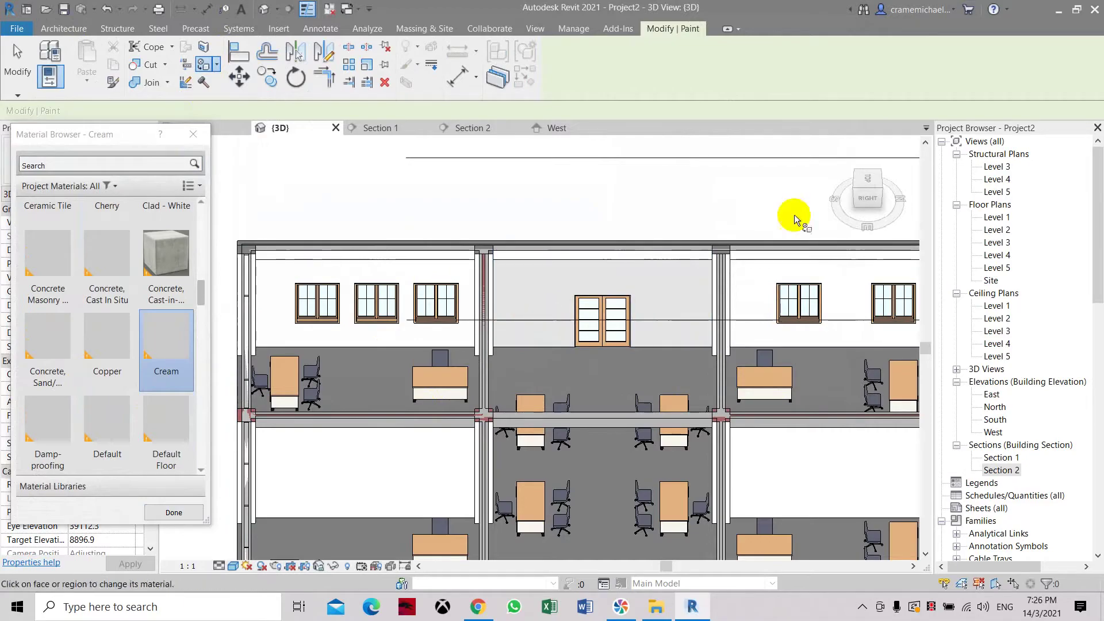
pyautogui.moveTo(861, 182); pyautogui.dragTo(779, 172)
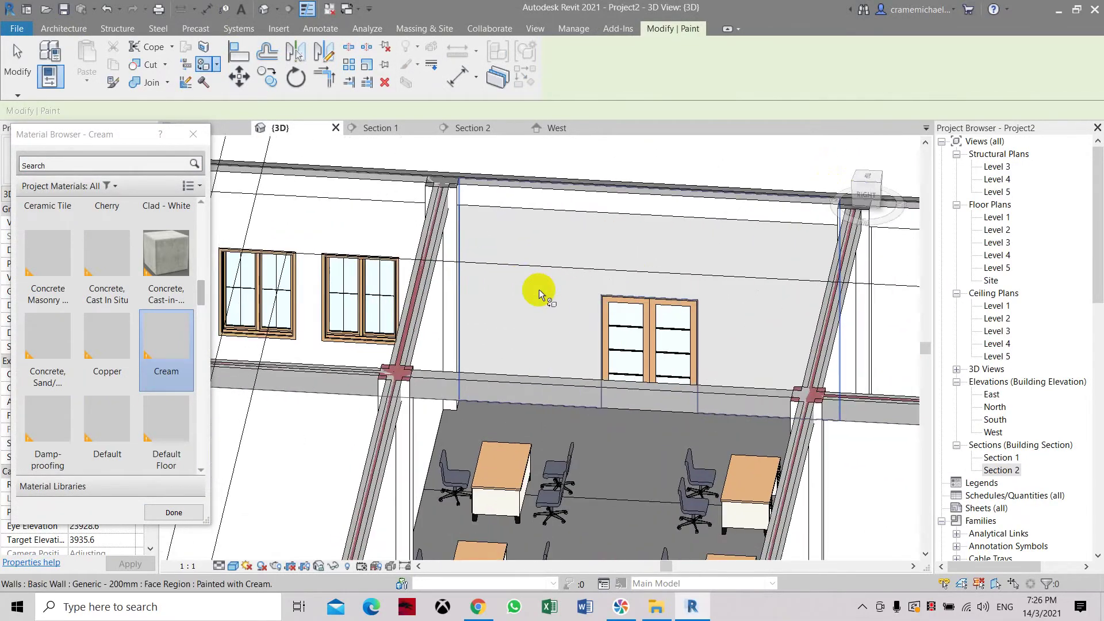
pyautogui.scroll(-4, 539, 289)
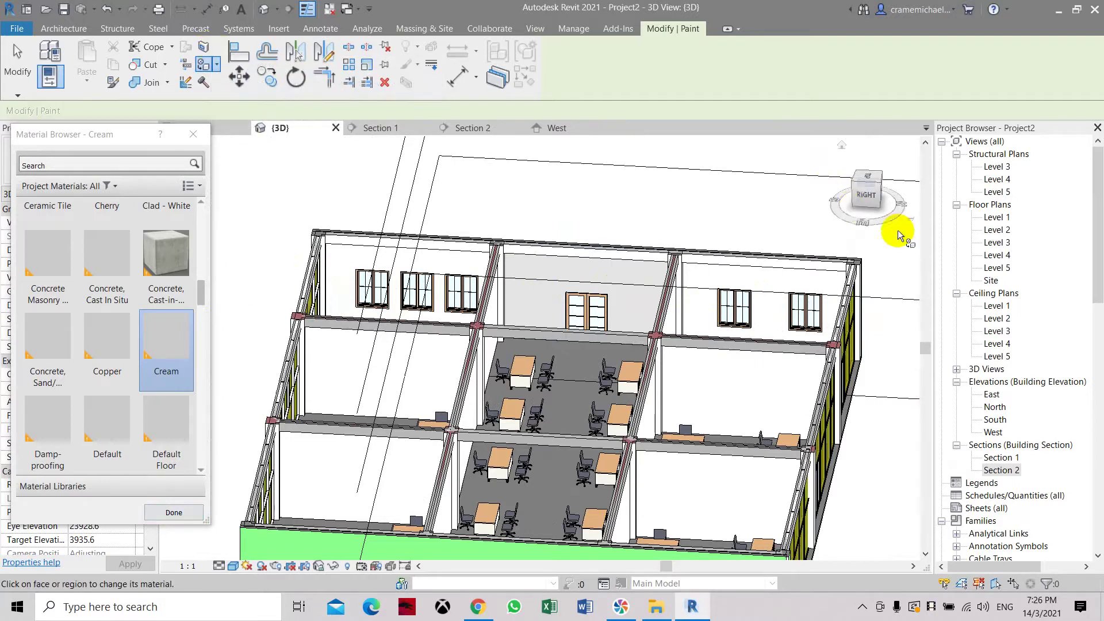
pyautogui.doubleClick(997, 218)
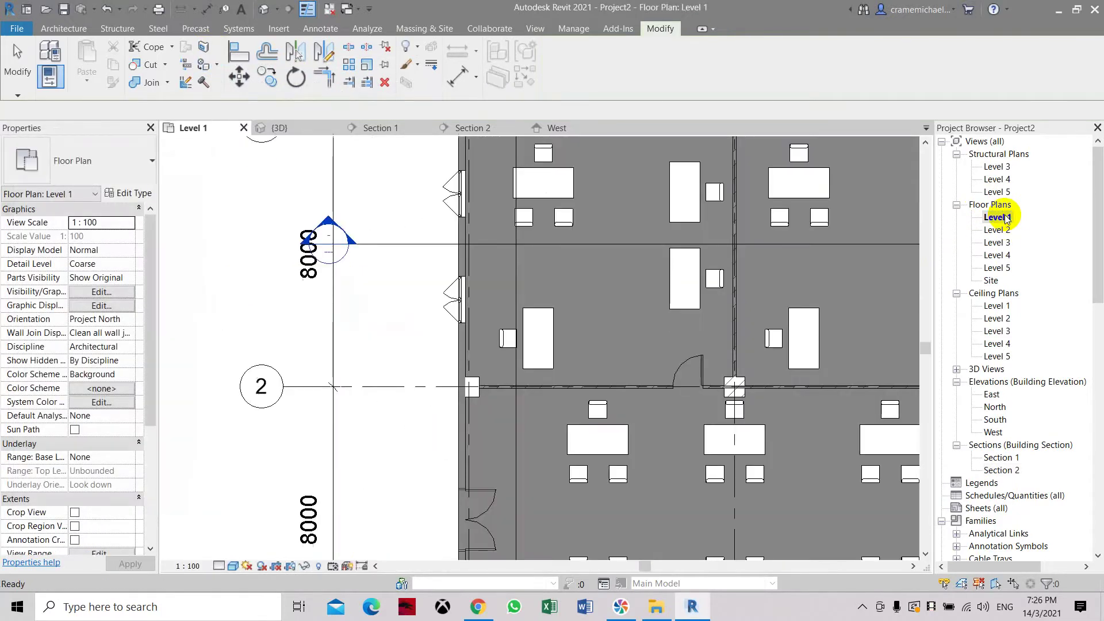
# Step: Frame the whole building and draw the Section 3 line across the plan just west of grid D
pyautogui.scroll(-5, 565, 277)
pyautogui.moveTo(572, 403); pyautogui.dragTo(506, 380, button='middle')
pyautogui.scroll(-3, 513, 419)
pyautogui.moveTo(512, 420); pyautogui.dragTo(394, 309, button='middle')
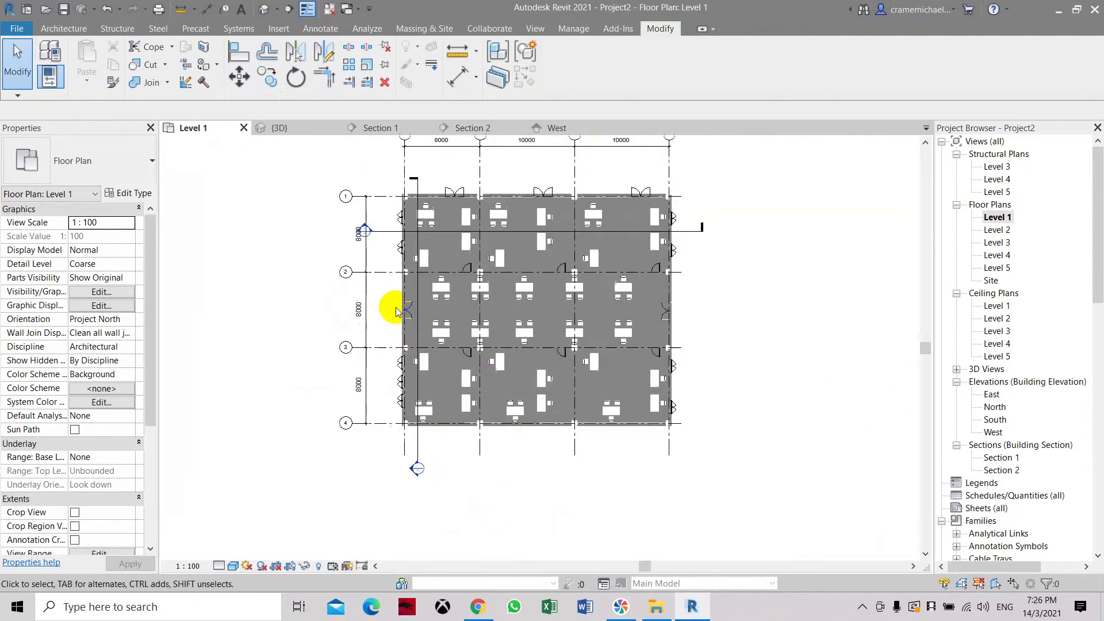
pyautogui.scroll(4, 647, 308)
pyautogui.scroll(-2, 555, 279)
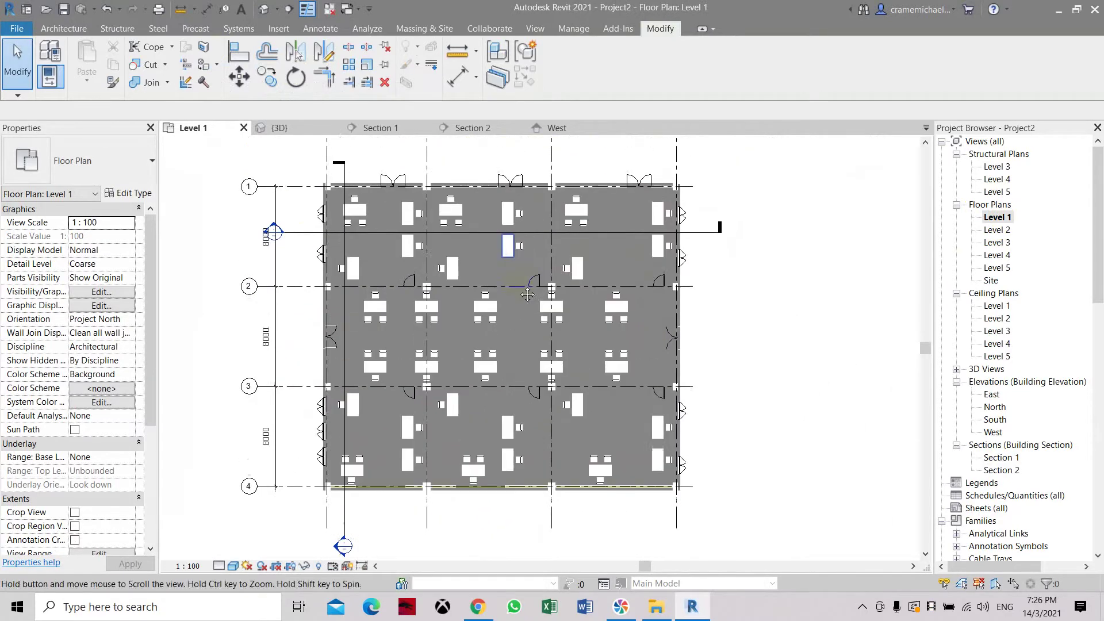
pyautogui.click(290, 10)
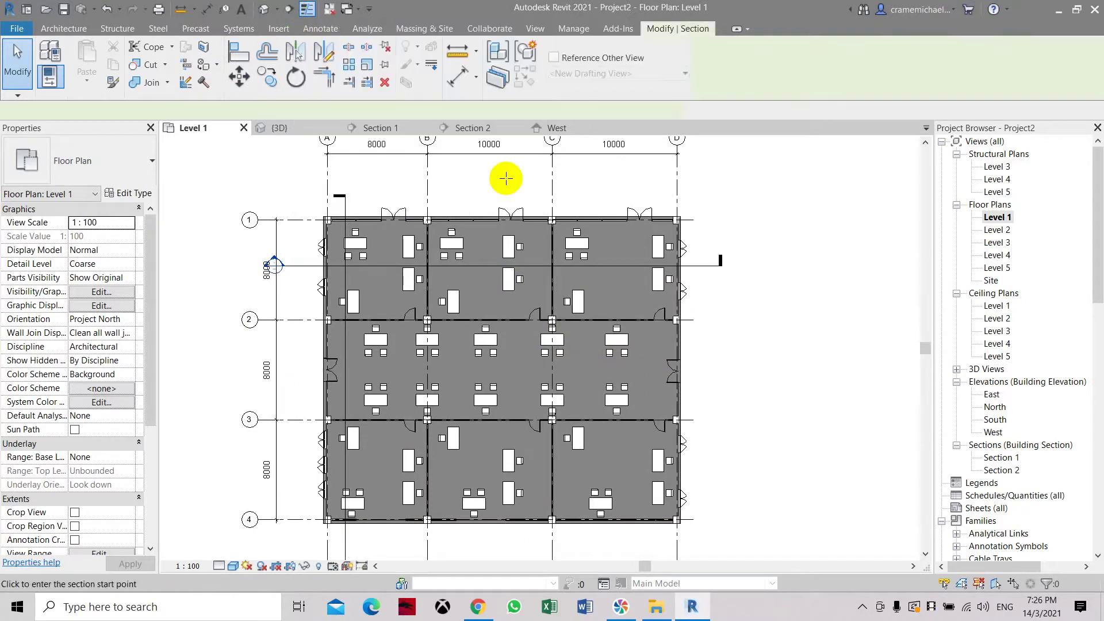
pyautogui.click(641, 181)
pyautogui.scroll(-2, 641, 181)
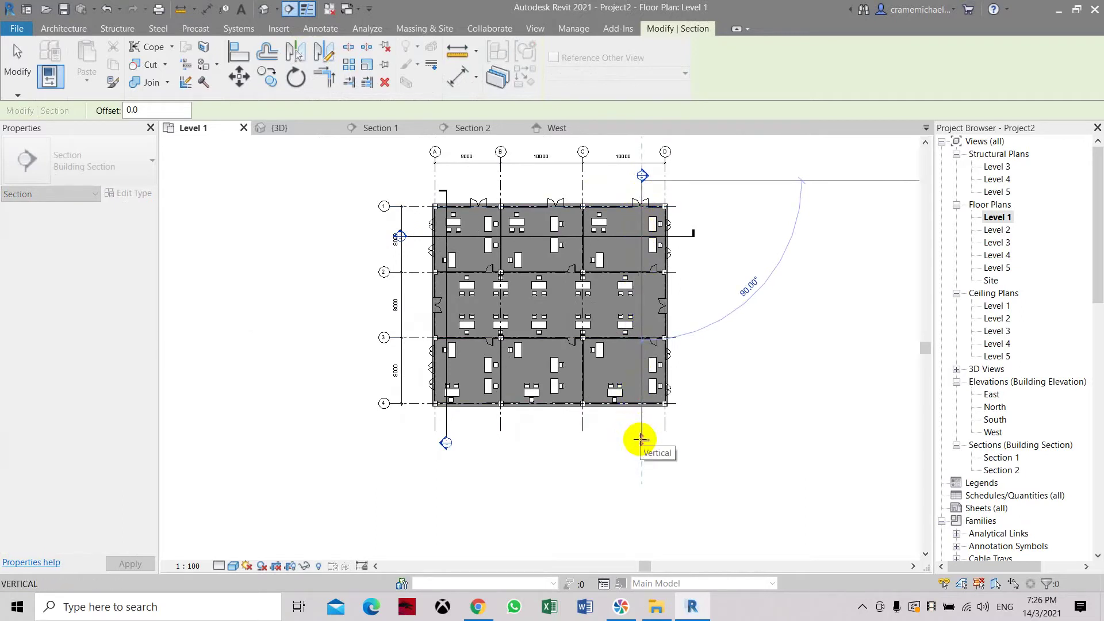
pyautogui.click(640, 440)
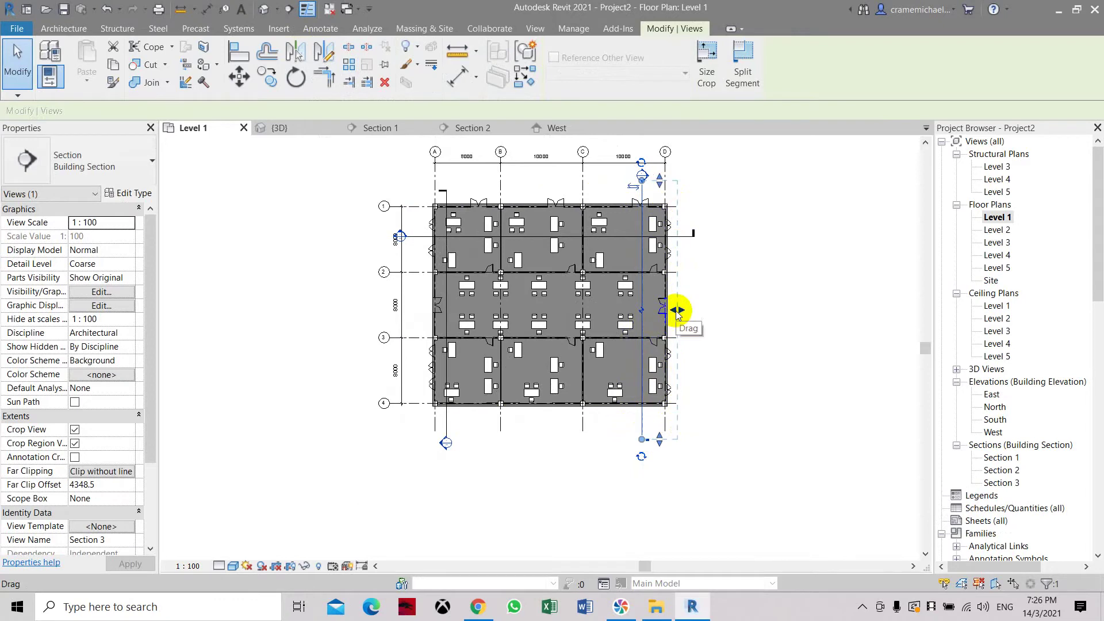
# Step: Zoom to check the Section 3 line, deselect it, and open the Section 3 view
pyautogui.scroll(3, 677, 311)
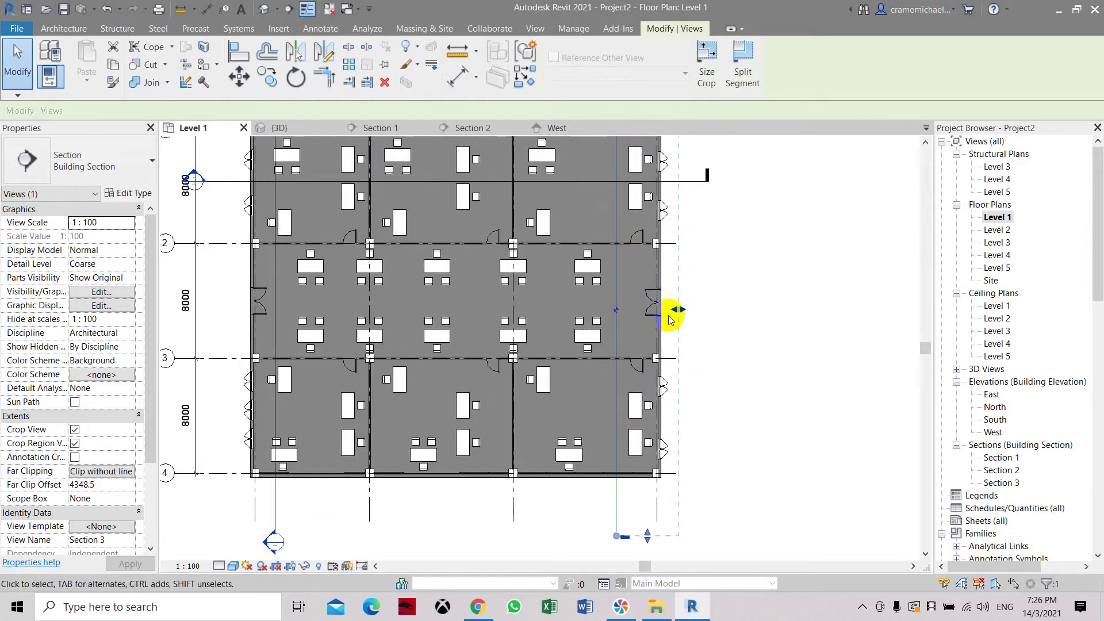
pyautogui.scroll(-2, 661, 358)
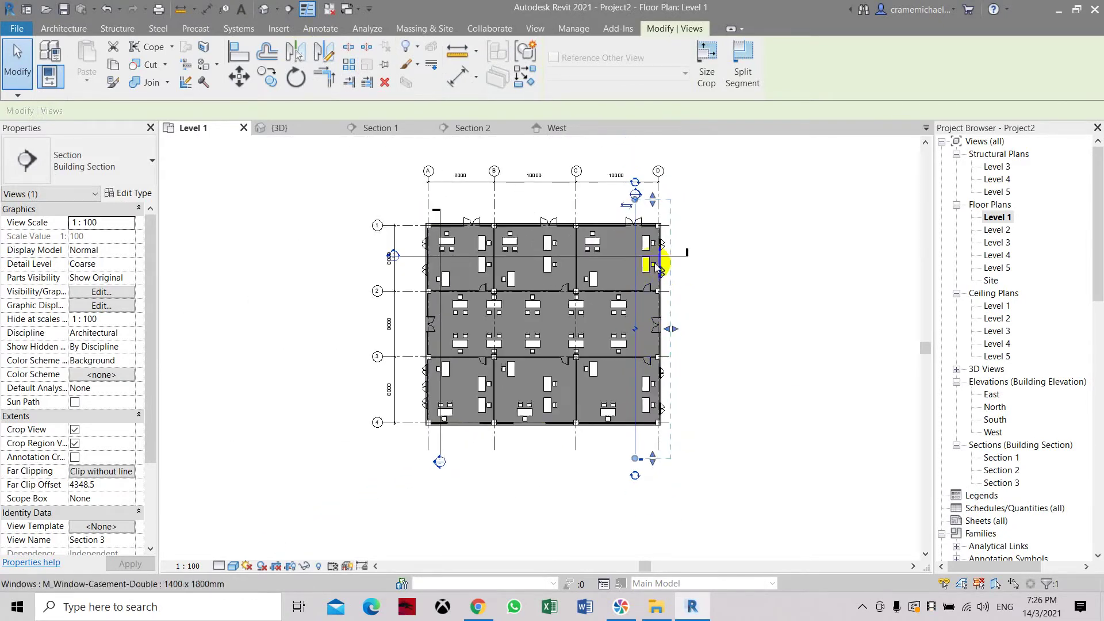
pyautogui.scroll(1, 636, 202)
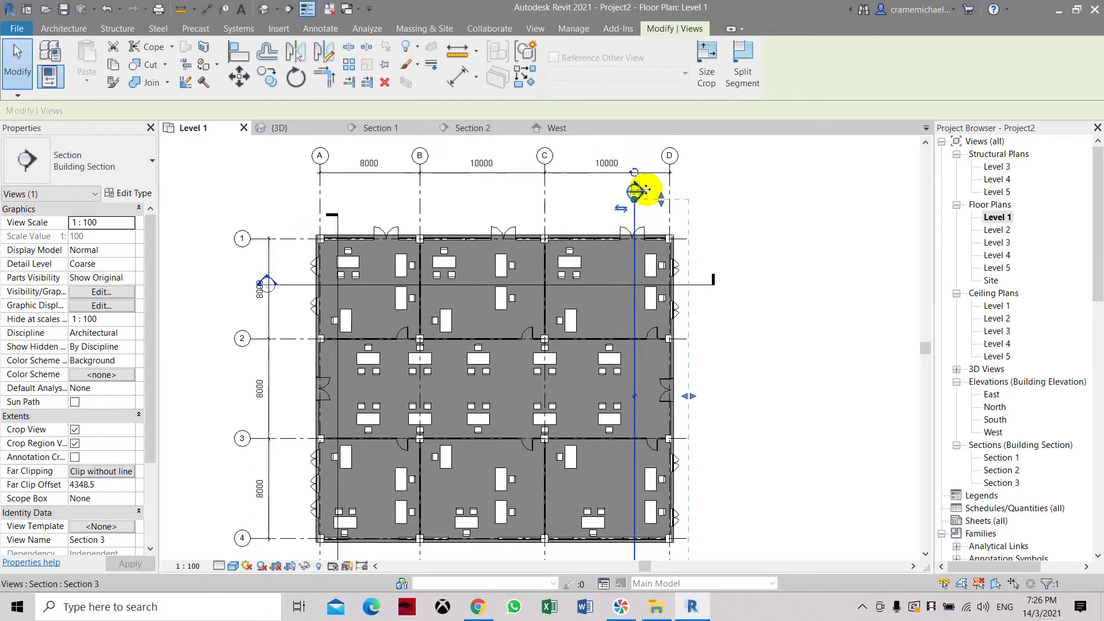
pyautogui.click(718, 237)
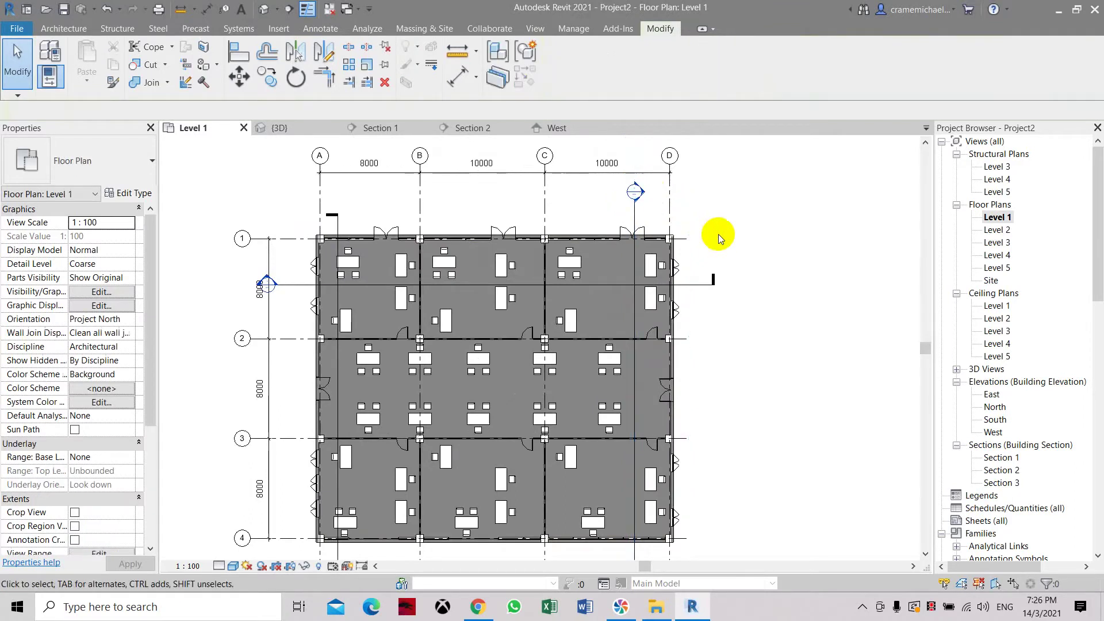
pyautogui.doubleClick(646, 195)
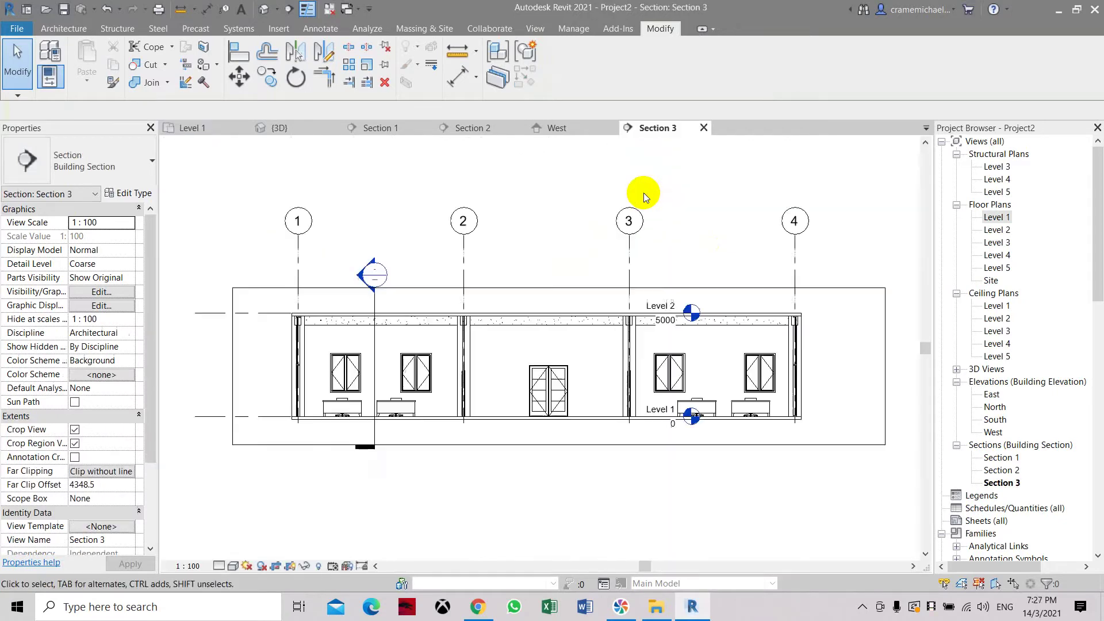
# Step: Set Section 3's visual style to Consistent Colors and pan to frame the walls
pyautogui.scroll(3, 375, 384)
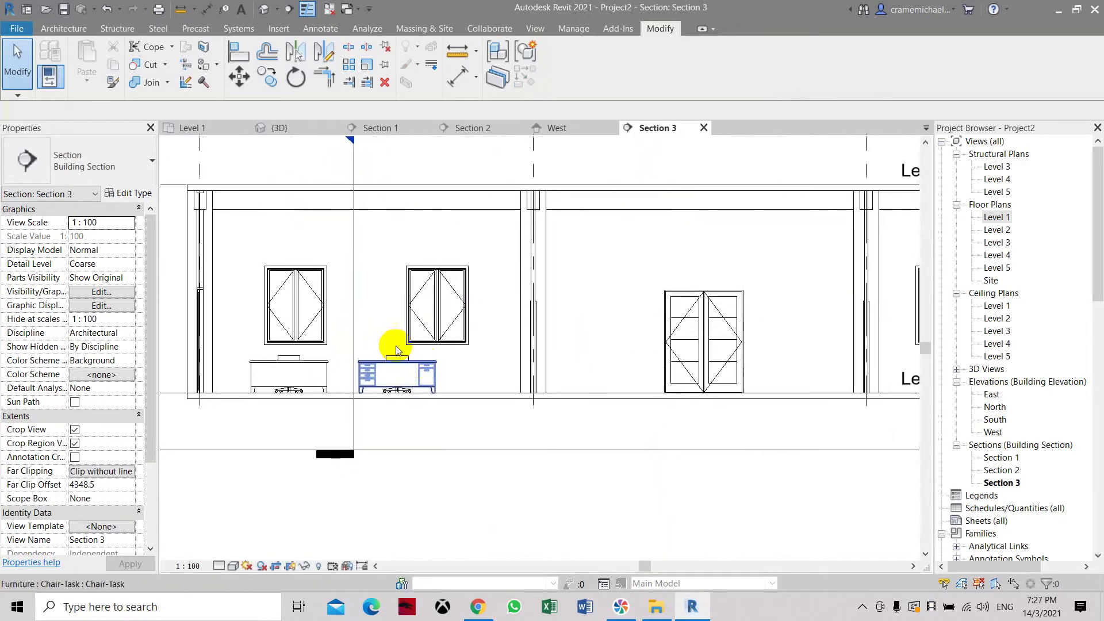
pyautogui.scroll(-2, 419, 364)
pyautogui.click(230, 566)
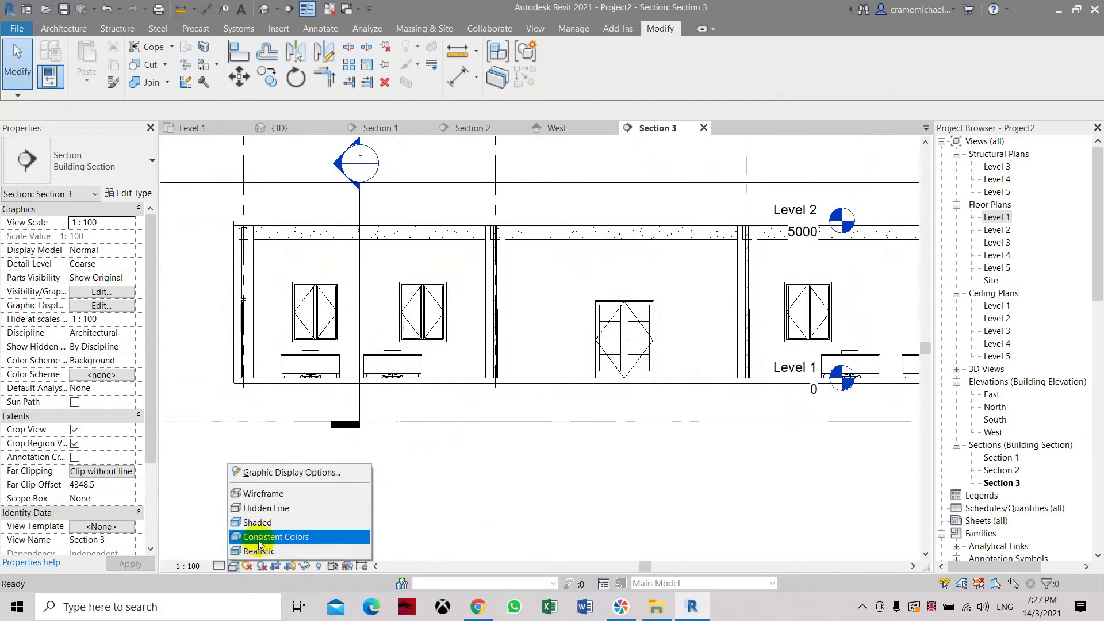
pyautogui.click(259, 538)
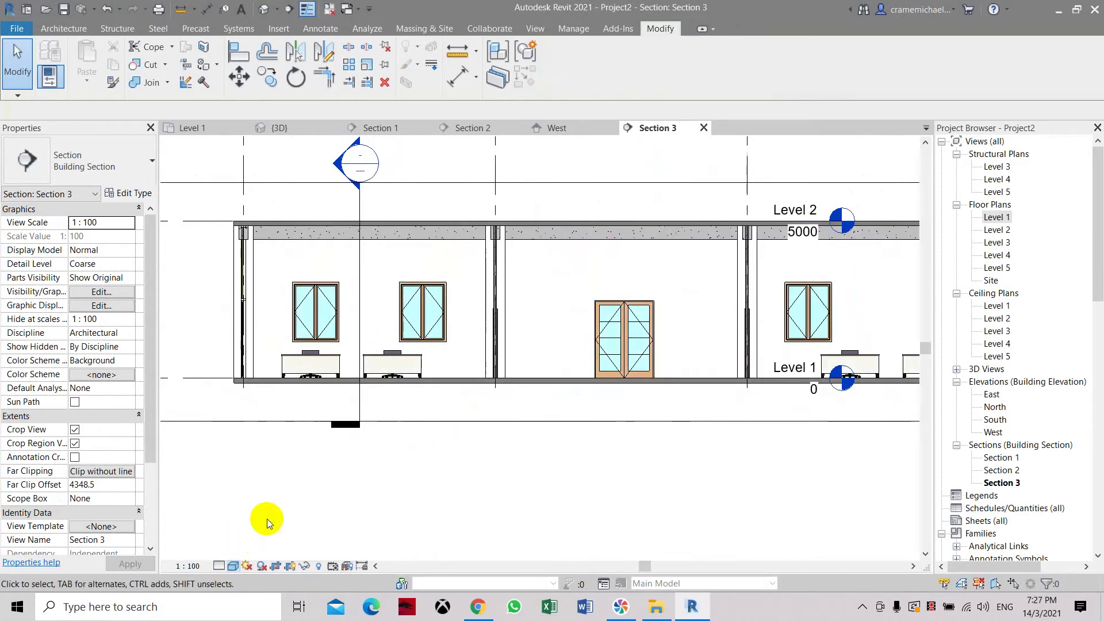
pyautogui.moveTo(592, 365); pyautogui.dragTo(538, 402, button='middle')
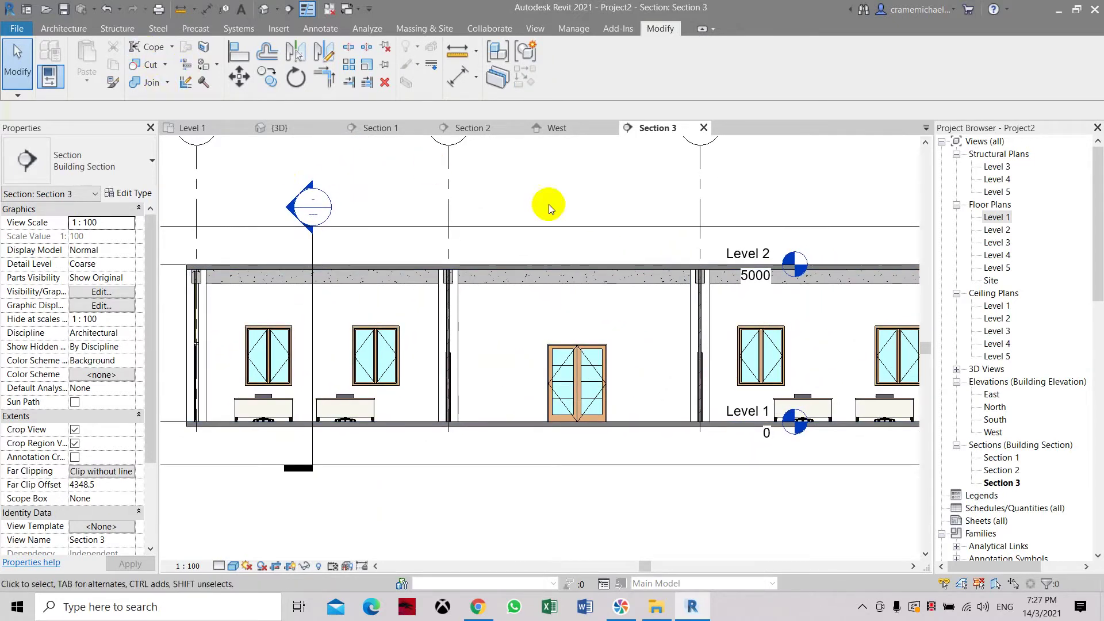
pyautogui.moveTo(764, 252); pyautogui.dragTo(704, 231, button='middle')
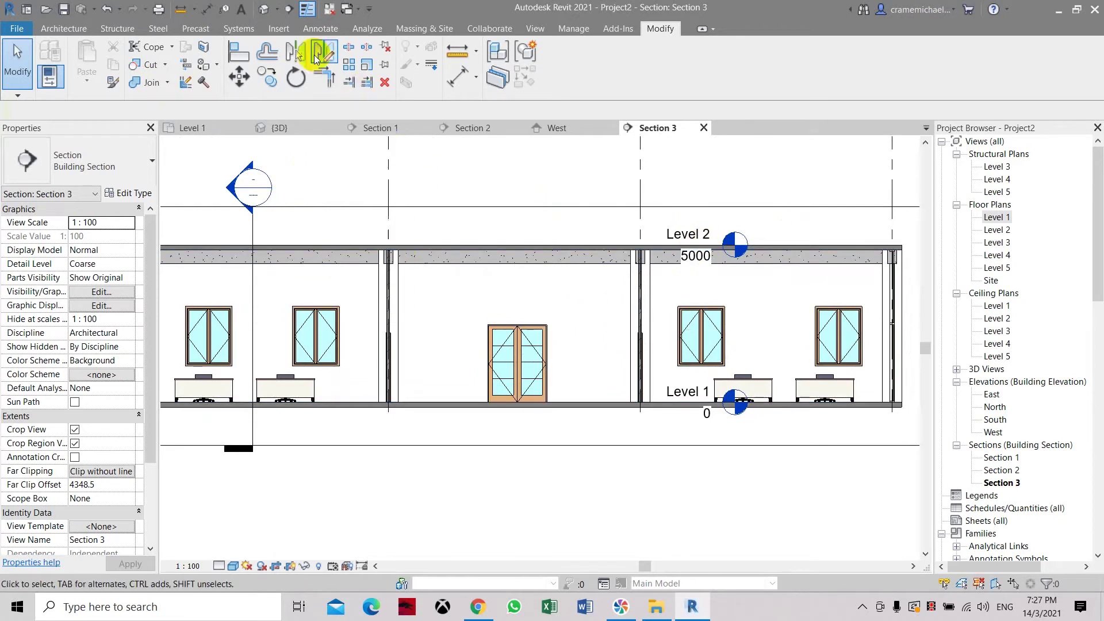
pyautogui.click(201, 48)
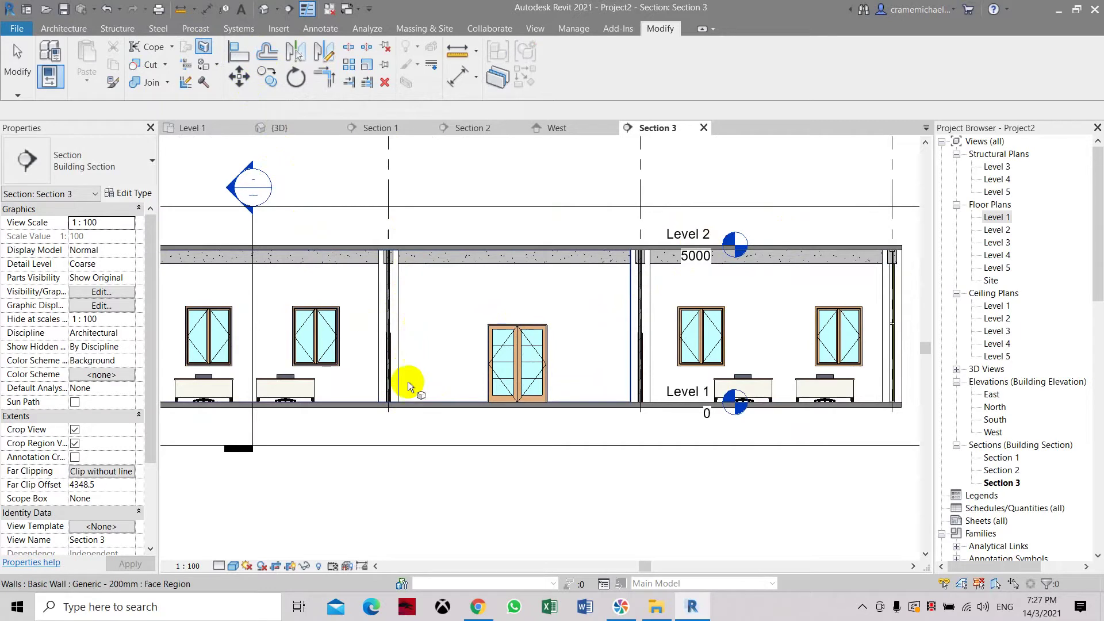
pyautogui.click(445, 340)
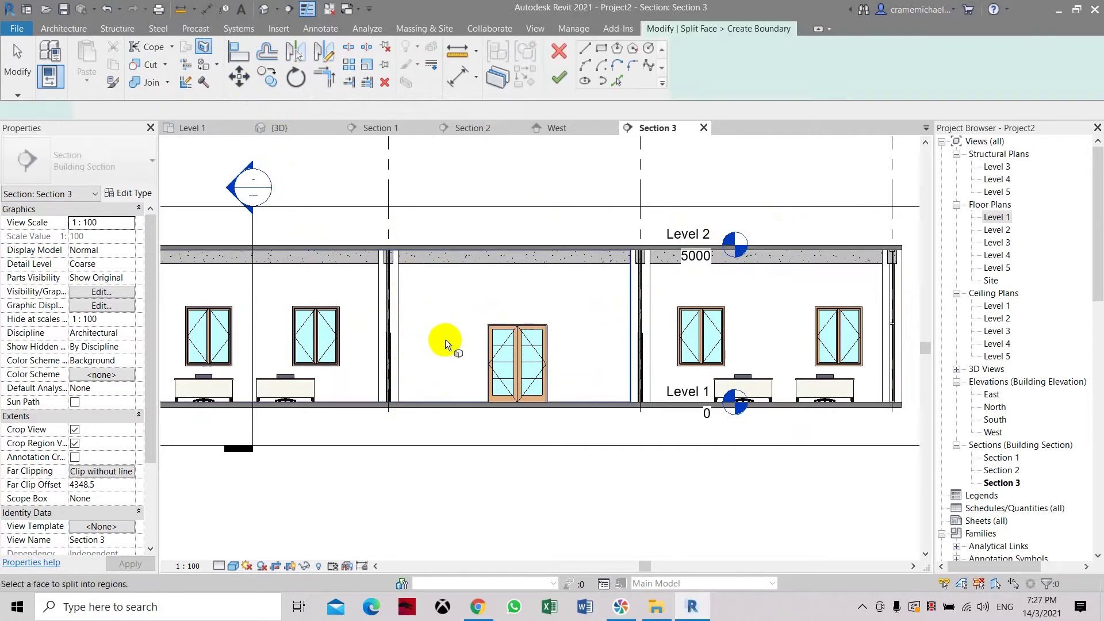
pyautogui.click(397, 402)
pyautogui.click(397, 238)
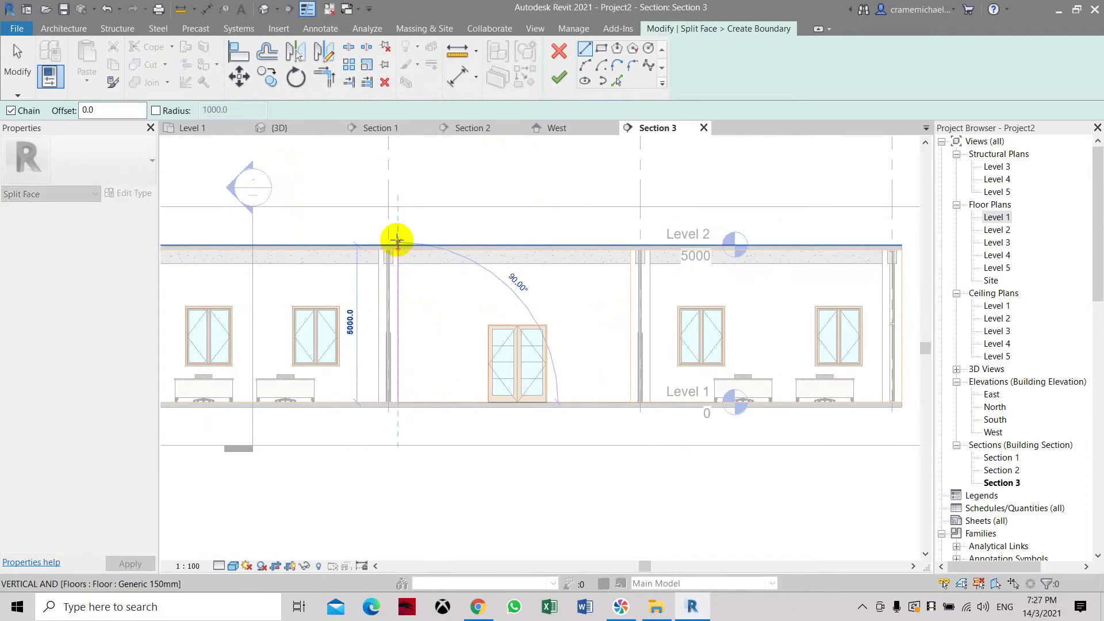
pyautogui.click(444, 257)
pyautogui.click(558, 78)
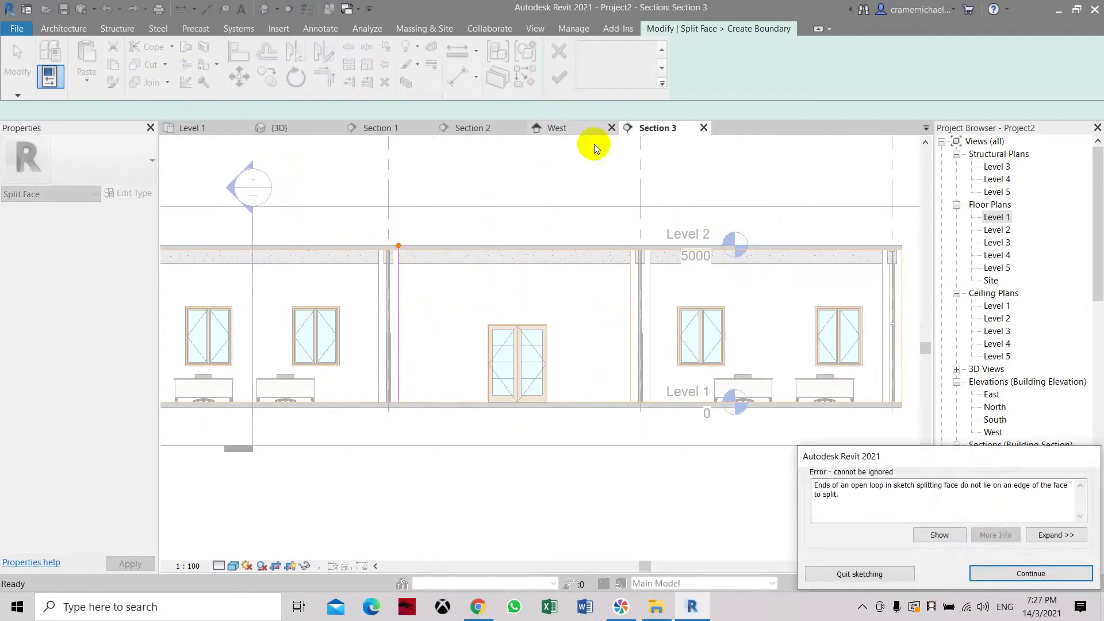
pyautogui.click(1044, 569)
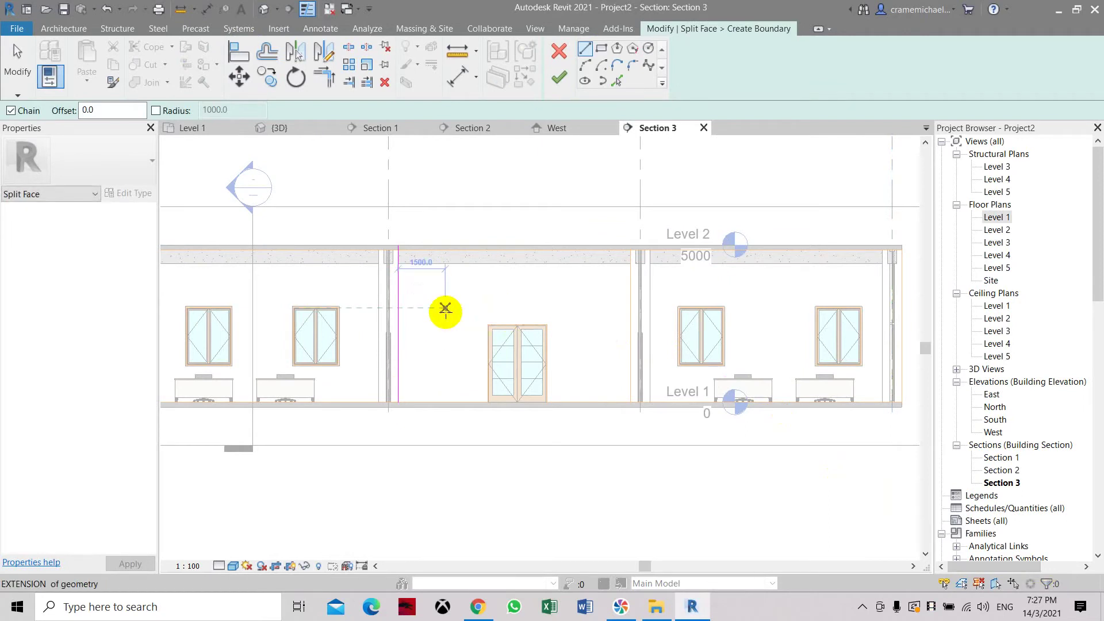
pyautogui.moveTo(446, 309); pyautogui.dragTo(486, 339, button='middle')
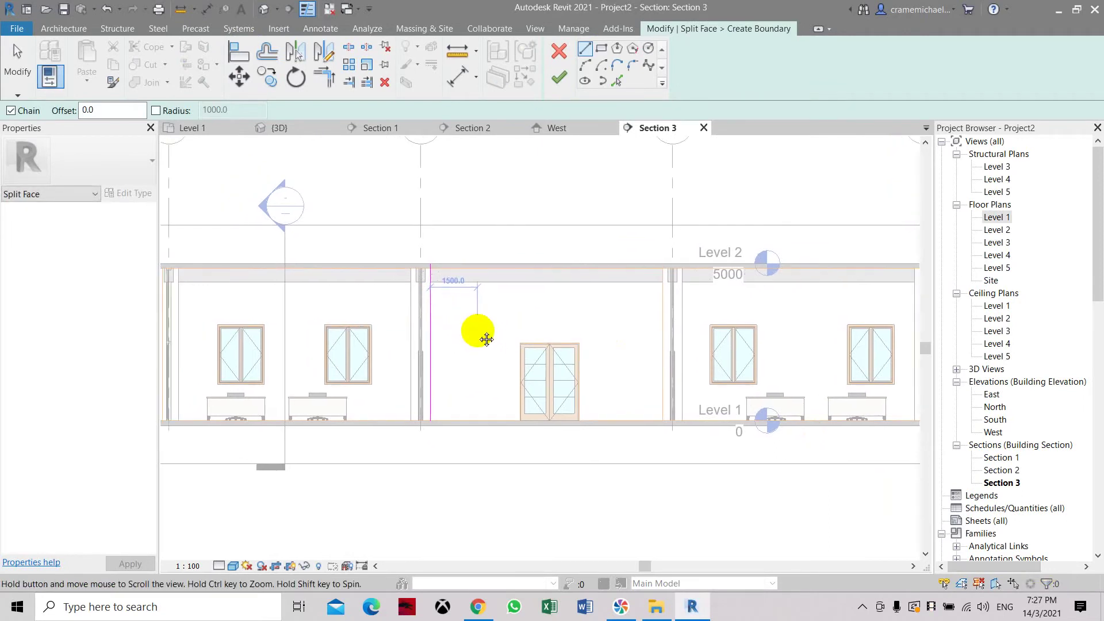
pyautogui.click(560, 52)
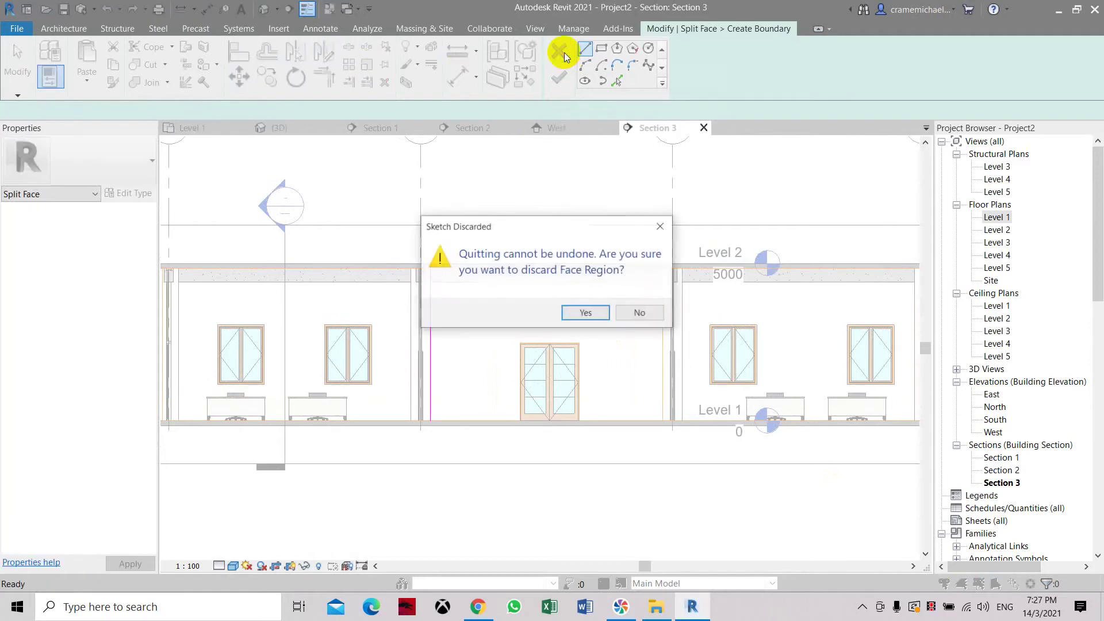
pyautogui.click(636, 313)
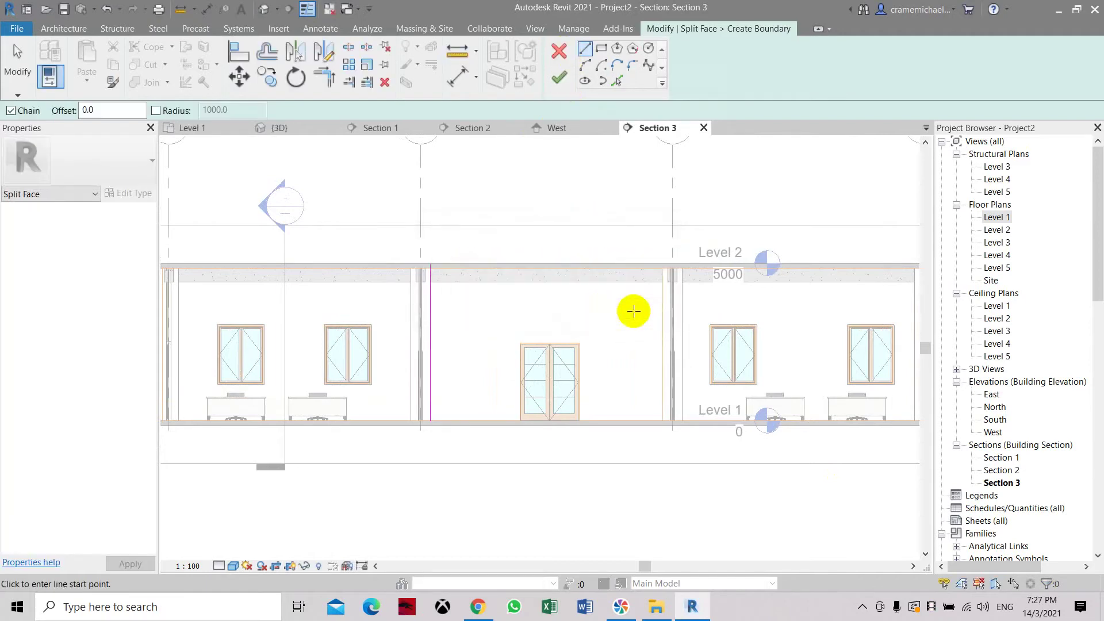
pyautogui.click(560, 76)
pyautogui.click(574, 313)
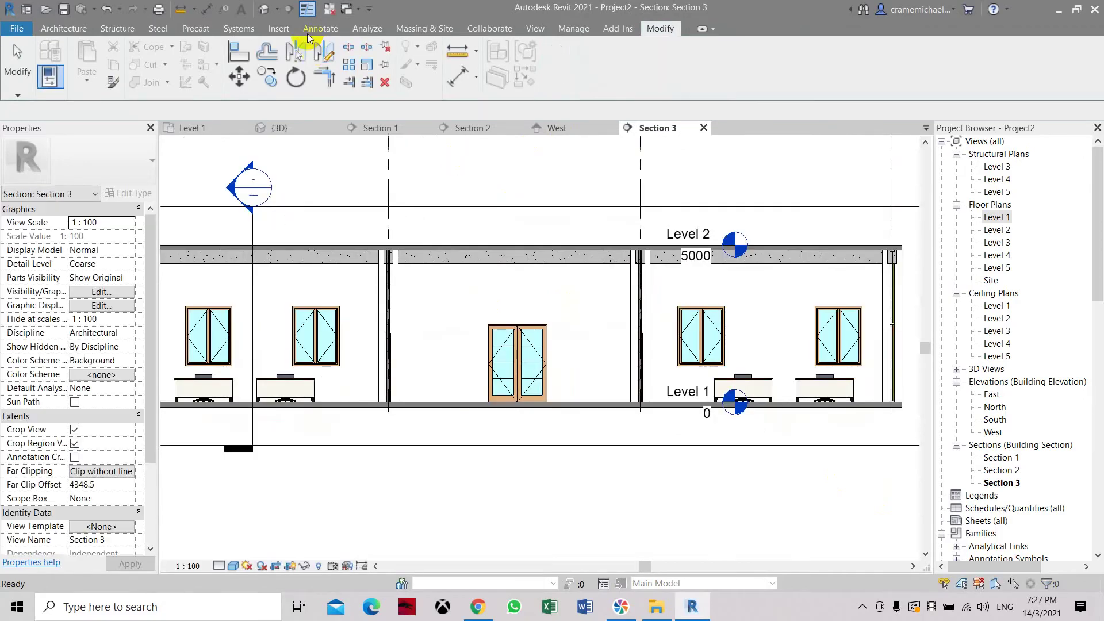
# Step: In the 3D view, orbit to the back wall and sketch a vertical Split Face boundary from base to top
pyautogui.click(265, 9)
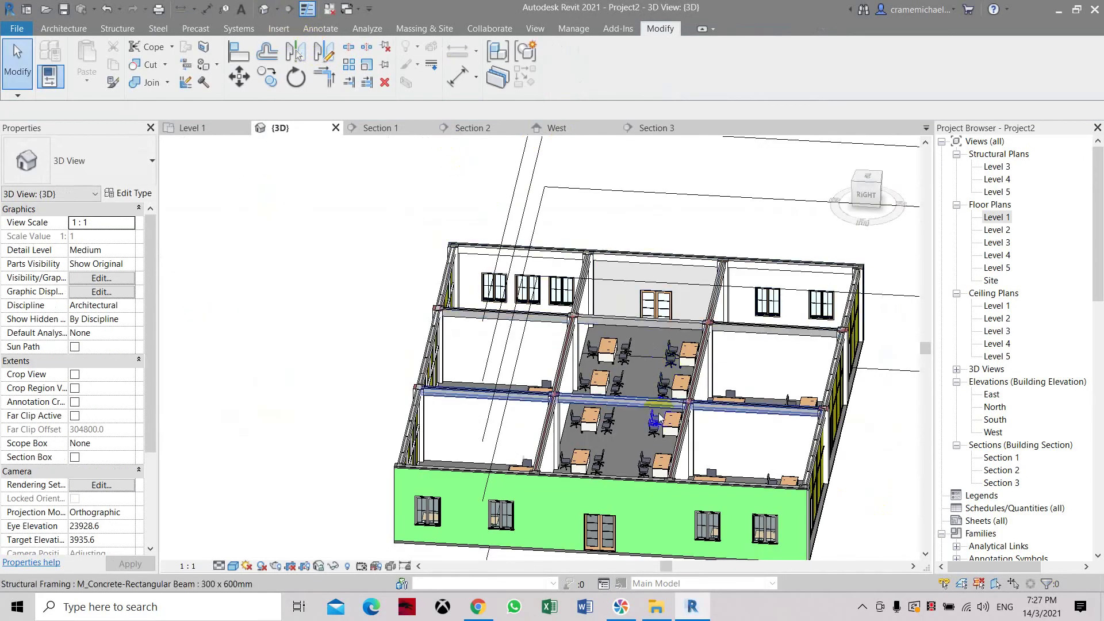
pyautogui.moveTo(861, 194); pyautogui.dragTo(875, 362)
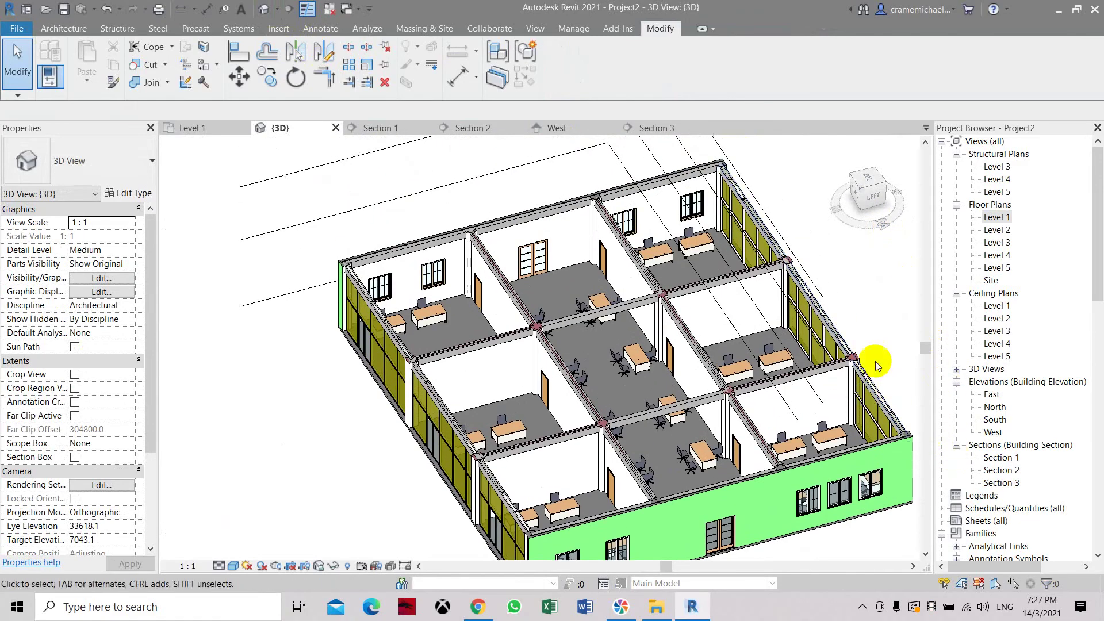
pyautogui.click(868, 199)
pyautogui.moveTo(868, 185); pyautogui.dragTo(548, 288)
pyautogui.click(863, 183)
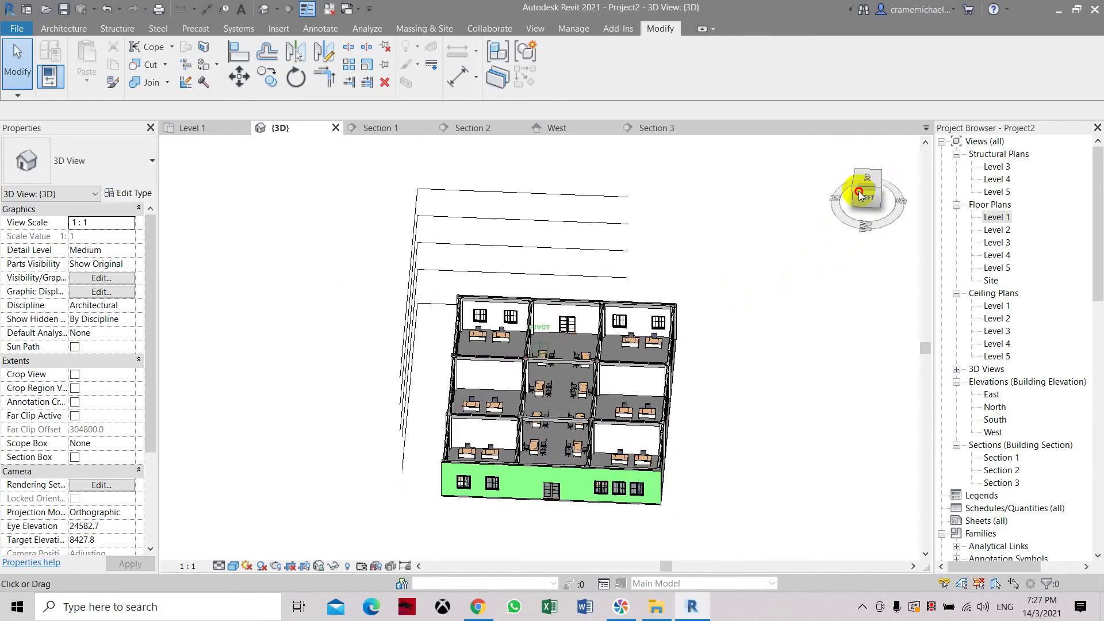
pyautogui.scroll(5, 581, 364)
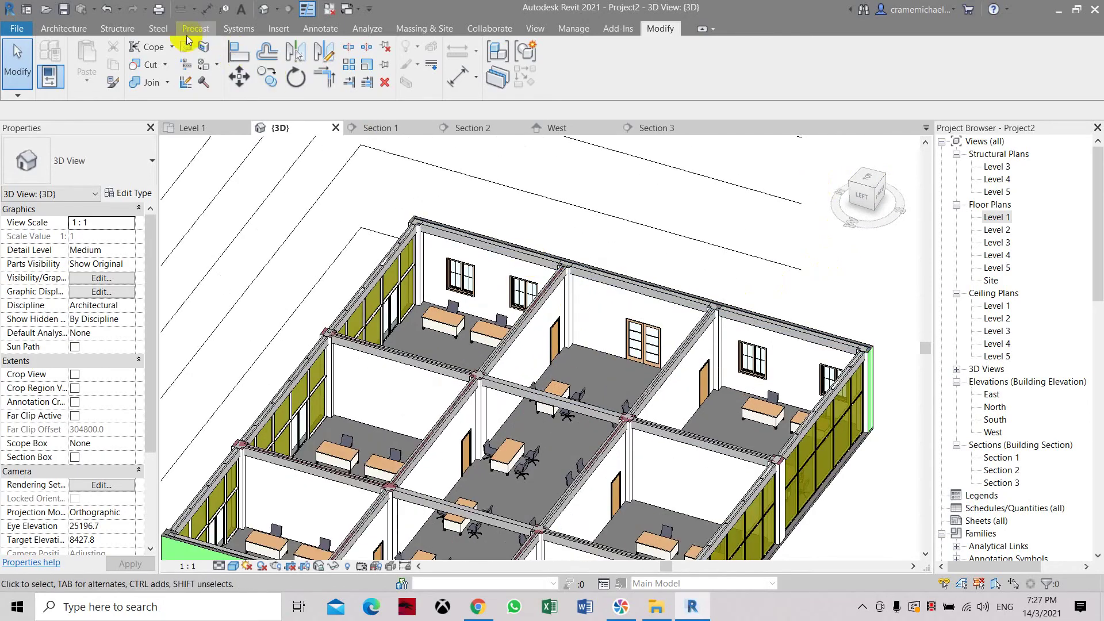
pyautogui.click(196, 48)
pyautogui.click(604, 319)
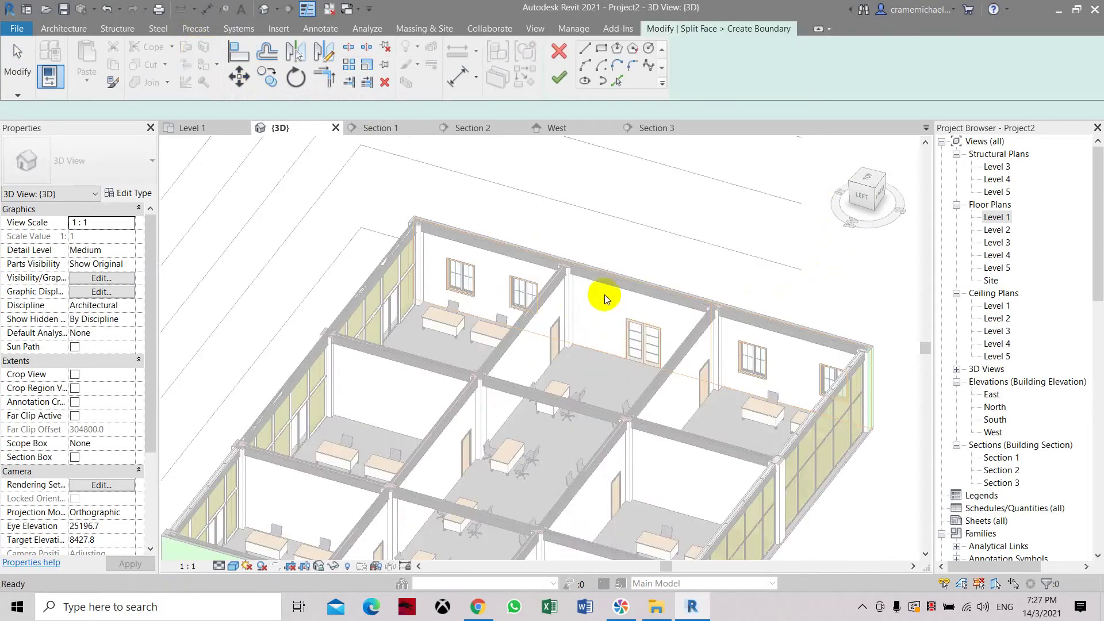
pyautogui.scroll(4, 579, 353)
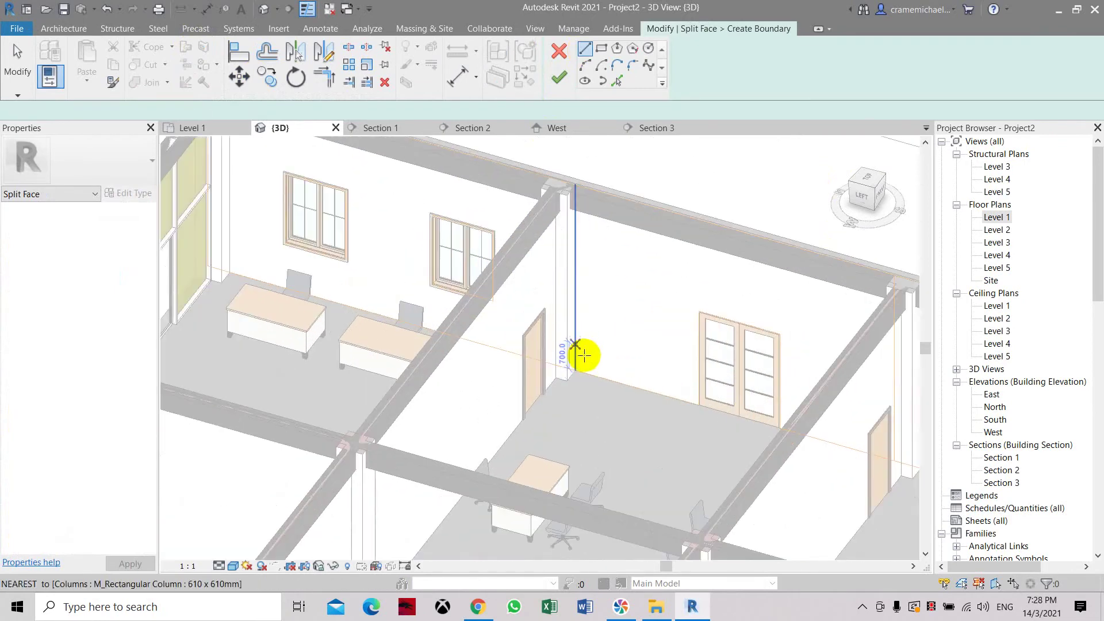
pyautogui.click(579, 371)
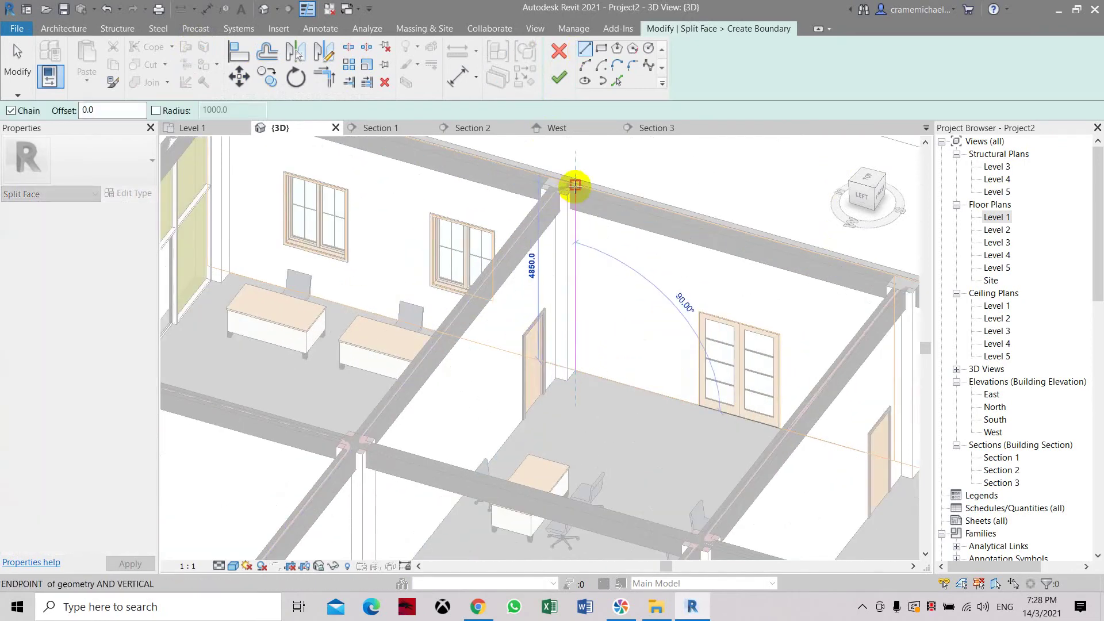
pyautogui.click(575, 184)
# Step: Finish the split, paint the new back wall region Cream, and open Section 3 via Level 1
pyautogui.click(561, 79)
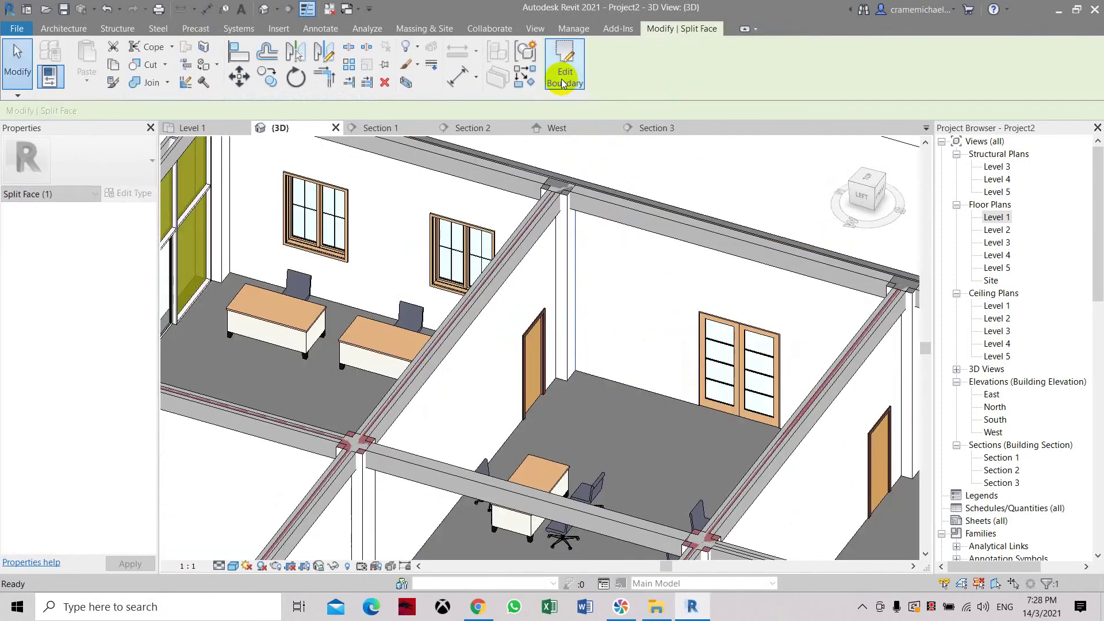
pyautogui.click(216, 67)
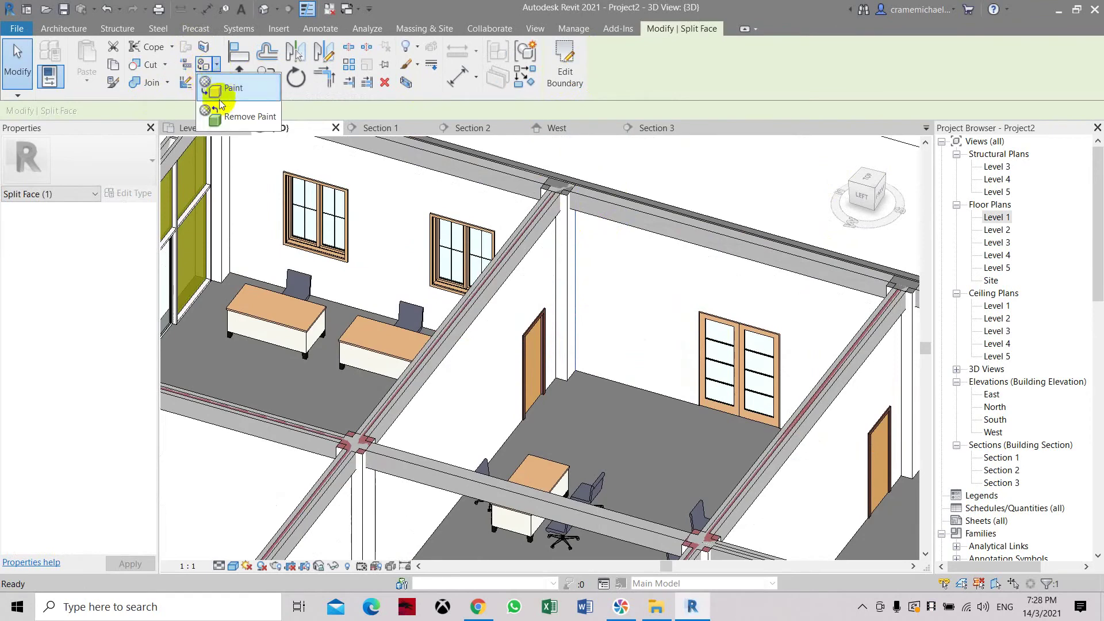
pyautogui.click(222, 90)
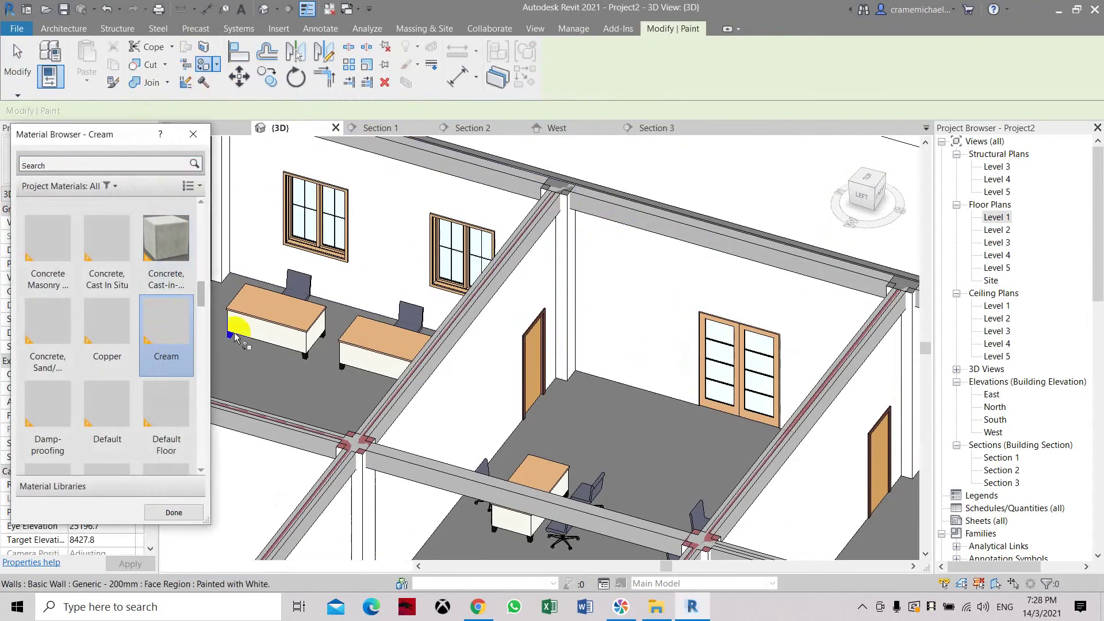
pyautogui.click(628, 299)
pyautogui.scroll(-3, 628, 299)
pyautogui.scroll(-5, 682, 285)
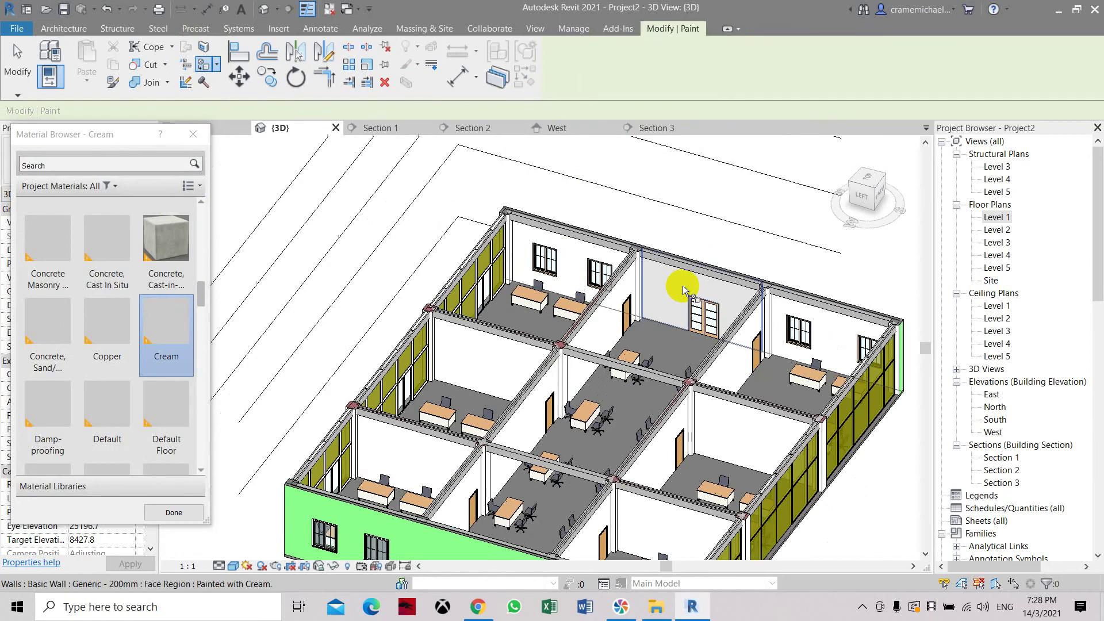
pyautogui.doubleClick(995, 219)
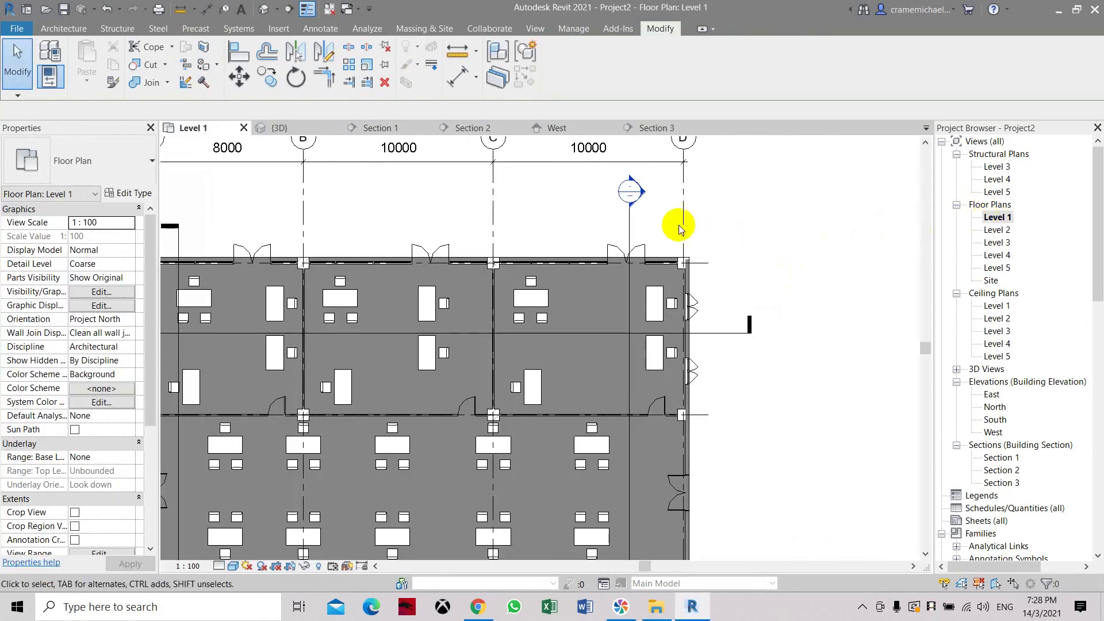
pyautogui.doubleClick(639, 192)
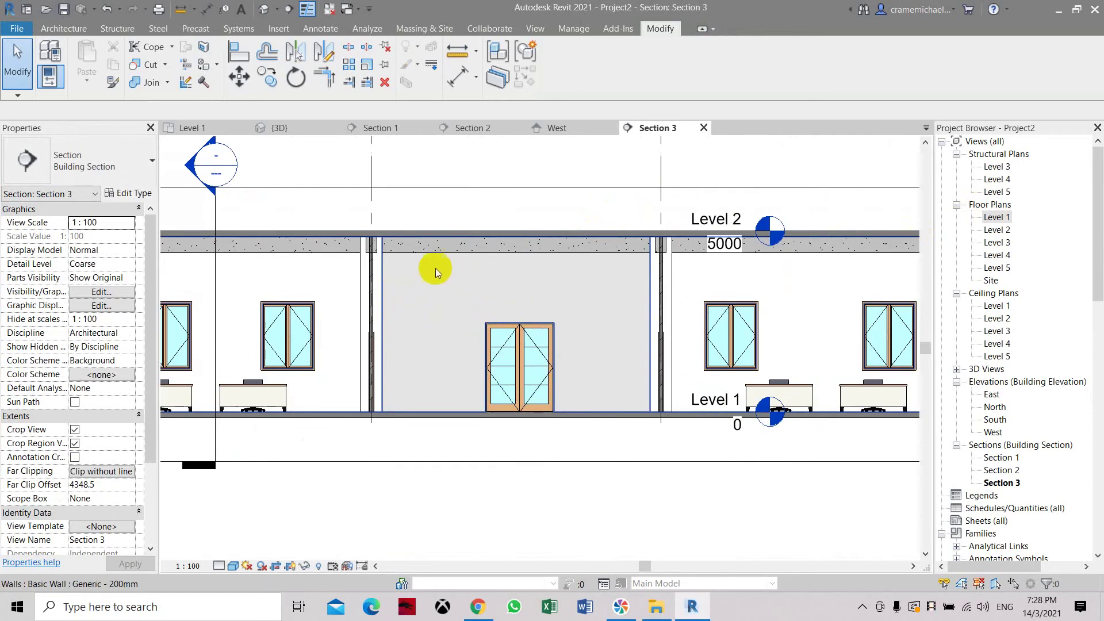
# Step: Split a 4400 × 1300 rectangle out of the wall face above the door with the Rectangle tool
pyautogui.click(202, 50)
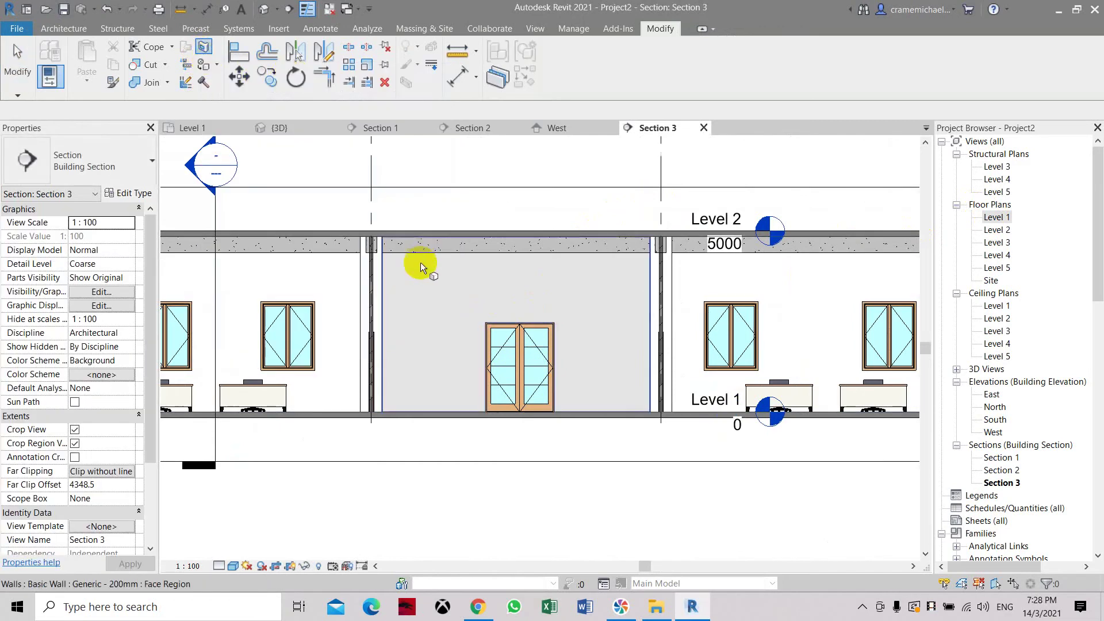
pyautogui.click(425, 287)
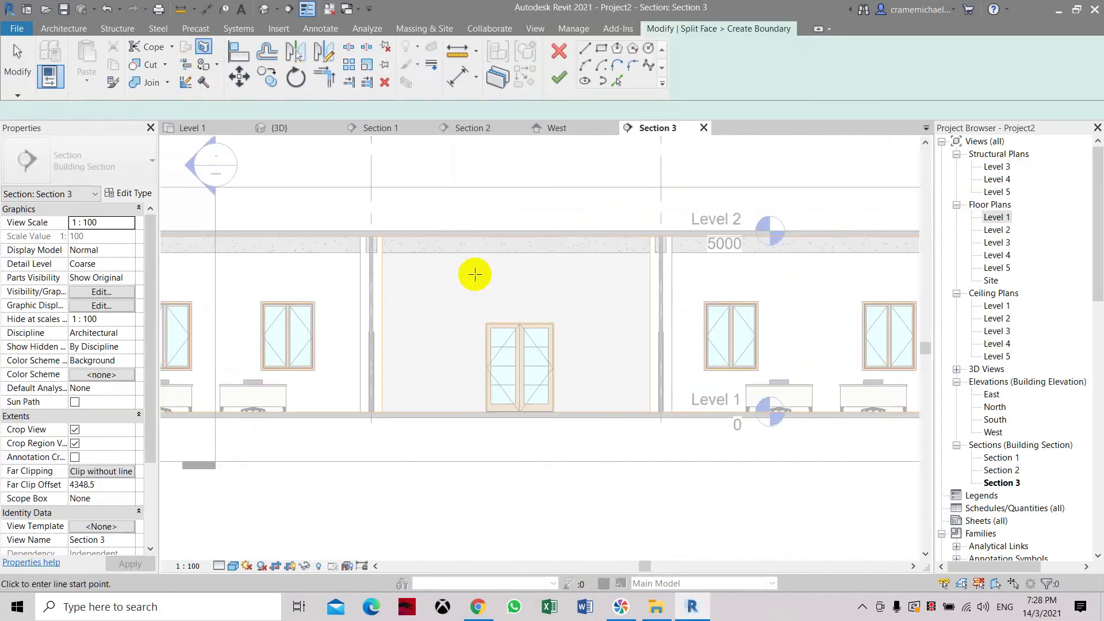
pyautogui.click(602, 50)
pyautogui.scroll(3, 538, 277)
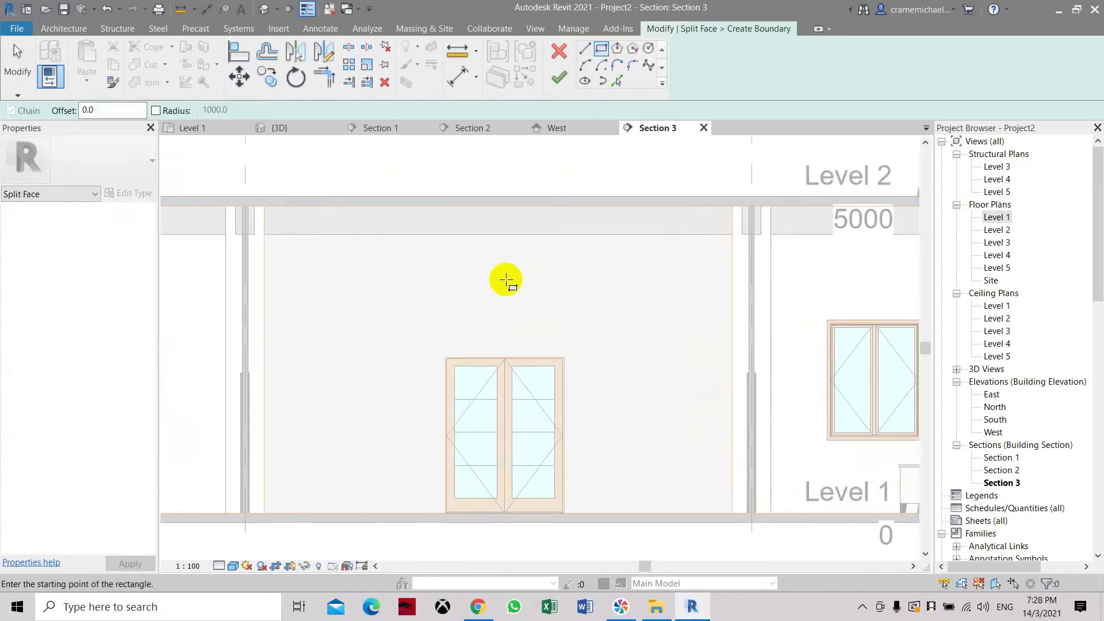
pyautogui.click(366, 261)
pyautogui.click(644, 342)
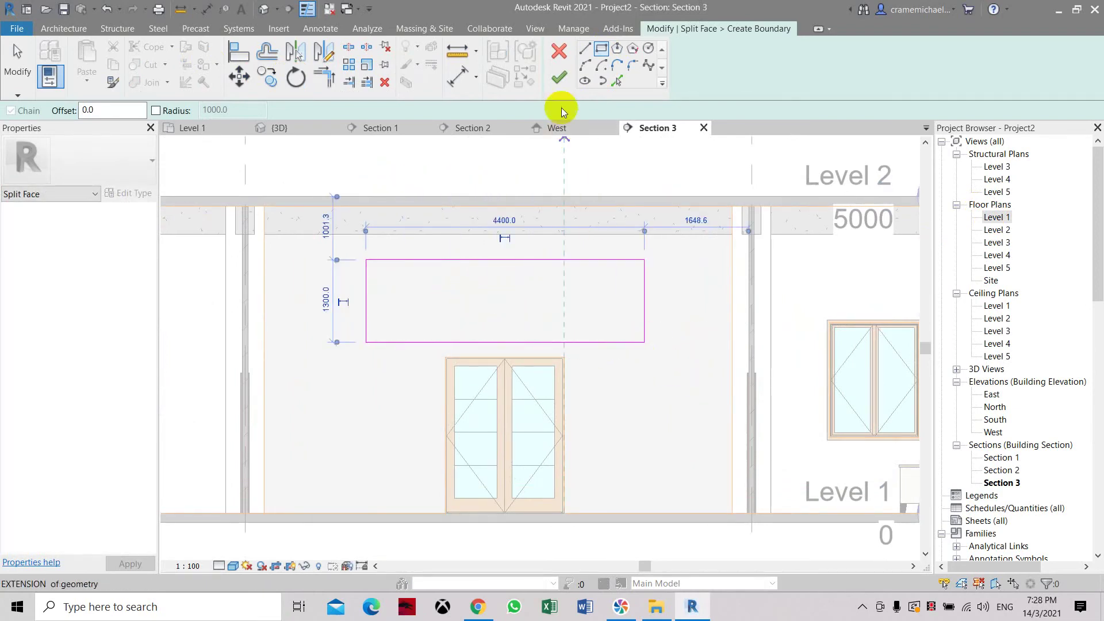
pyautogui.click(554, 81)
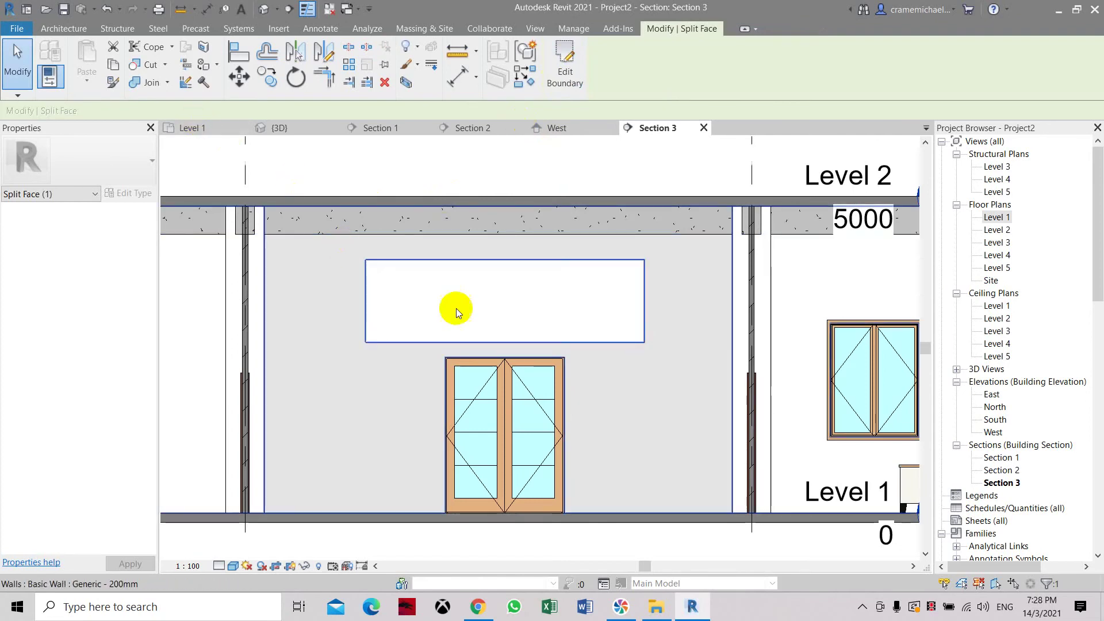
pyautogui.scroll(-2, 540, 322)
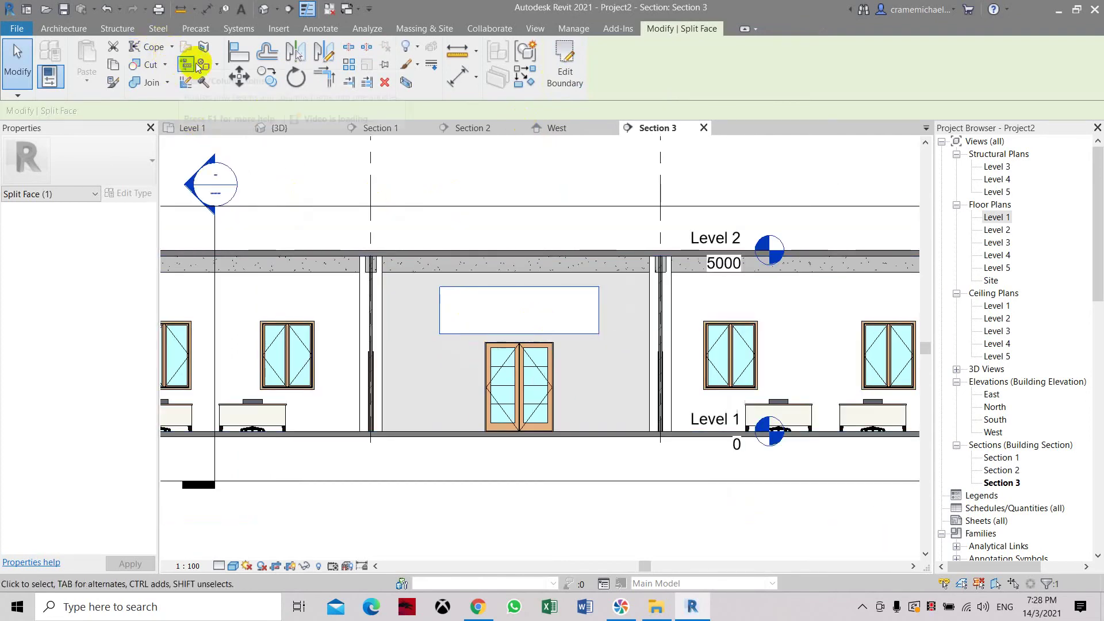
# Step: Pick Green in the Material Browser and paint the rectangular region above the door
pyautogui.click(217, 64)
pyautogui.click(225, 90)
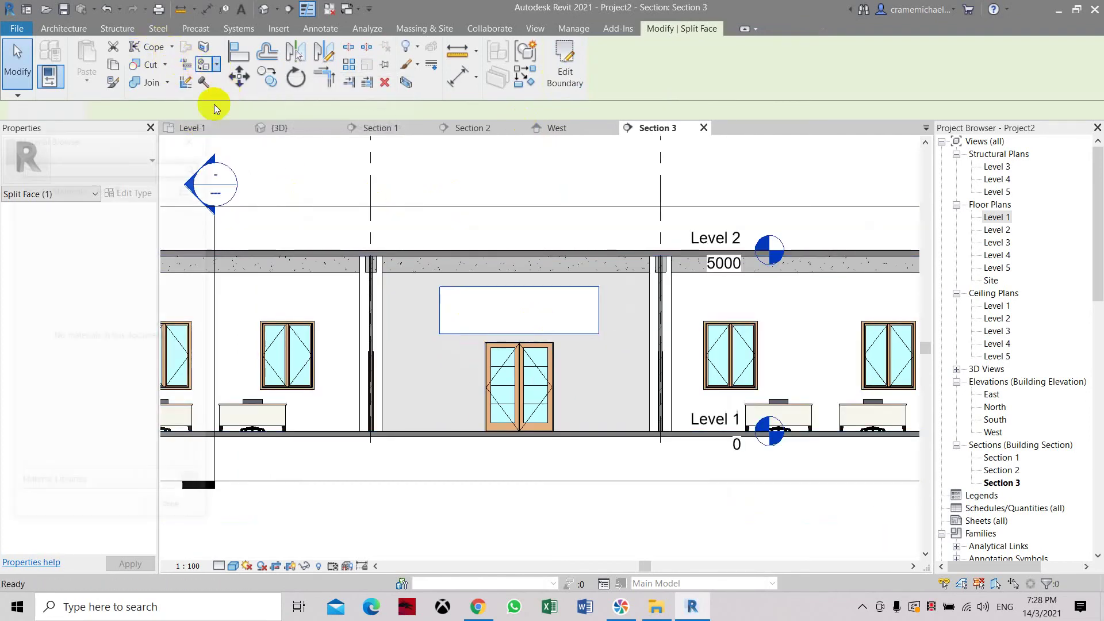
pyautogui.scroll(-3, 142, 378)
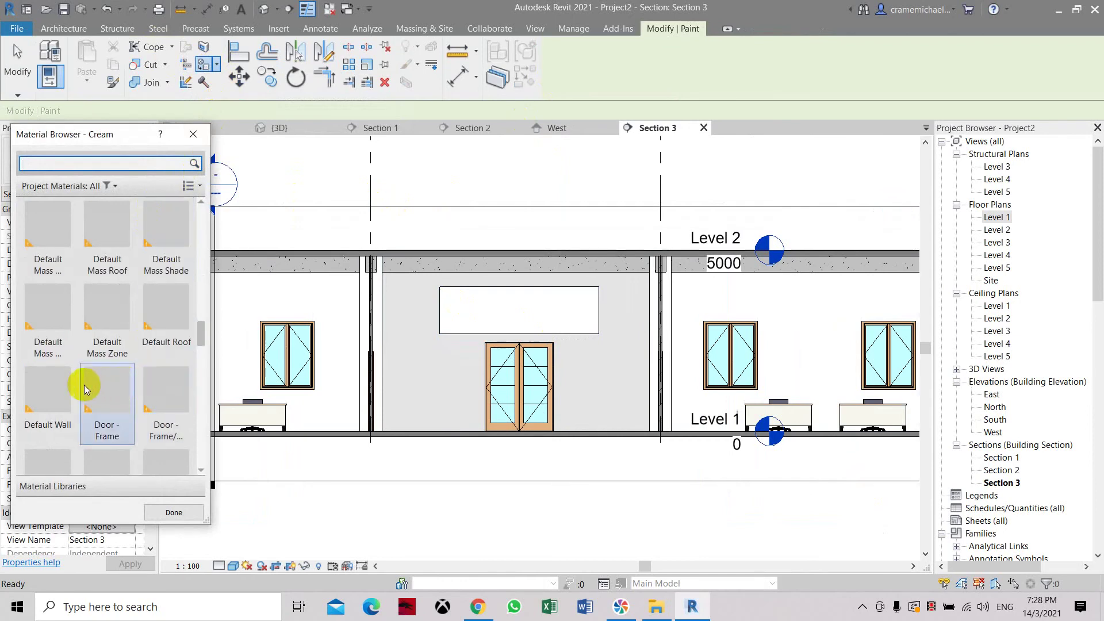
pyautogui.scroll(-3, 80, 392)
pyautogui.scroll(-3, 74, 393)
pyautogui.scroll(6, 74, 394)
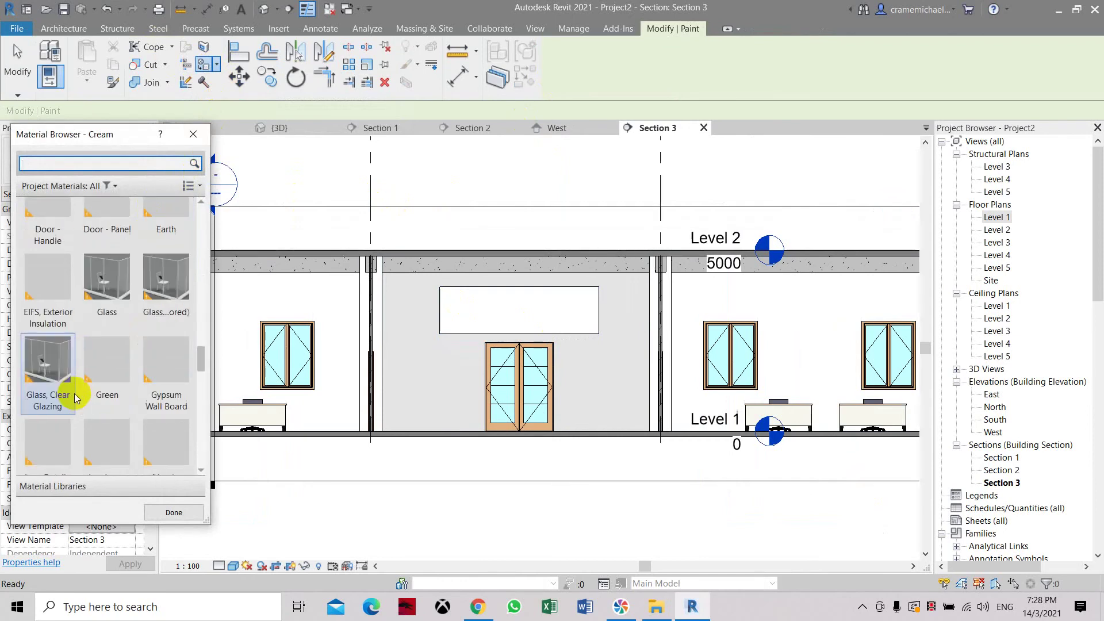
pyautogui.click(122, 377)
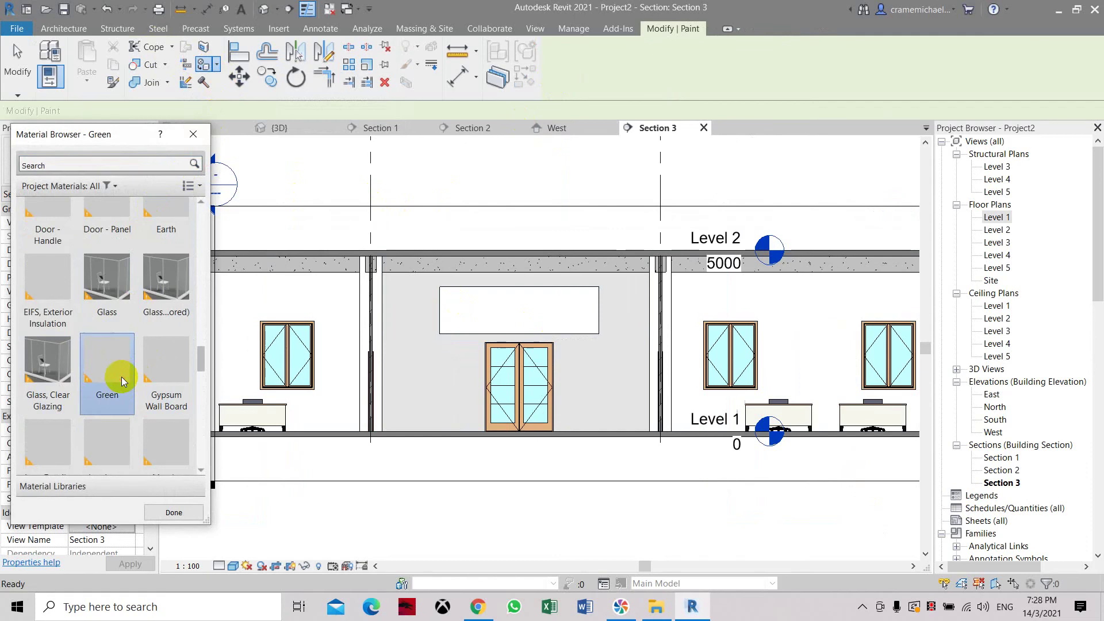
pyautogui.click(483, 309)
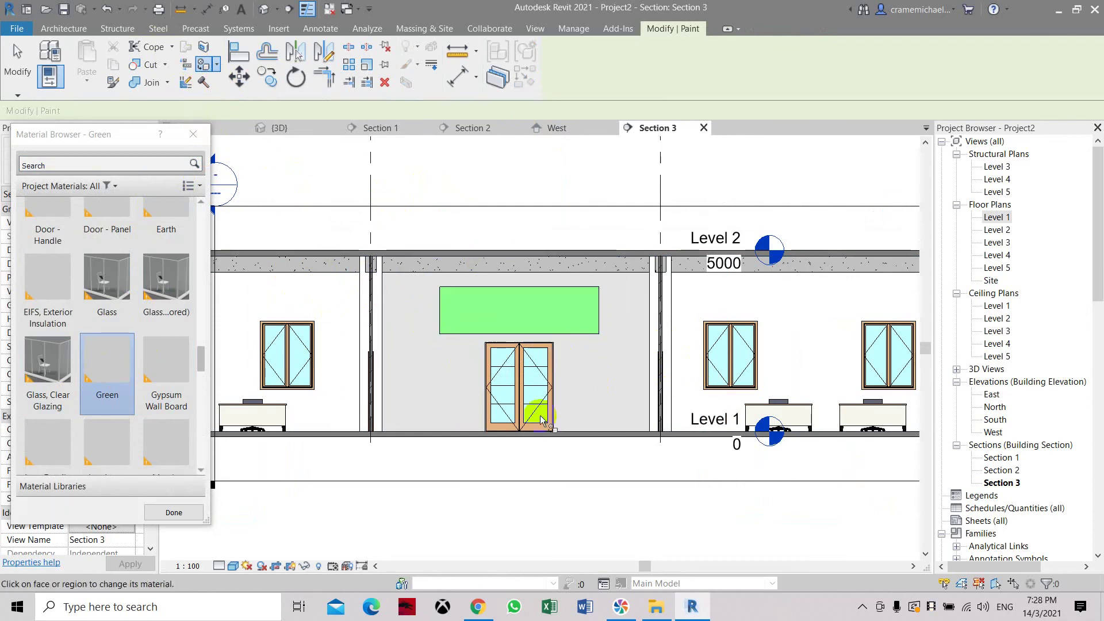
# Step: Pan and zoom Section 3 to review the whole building with the green panel
pyautogui.scroll(-3, 737, 354)
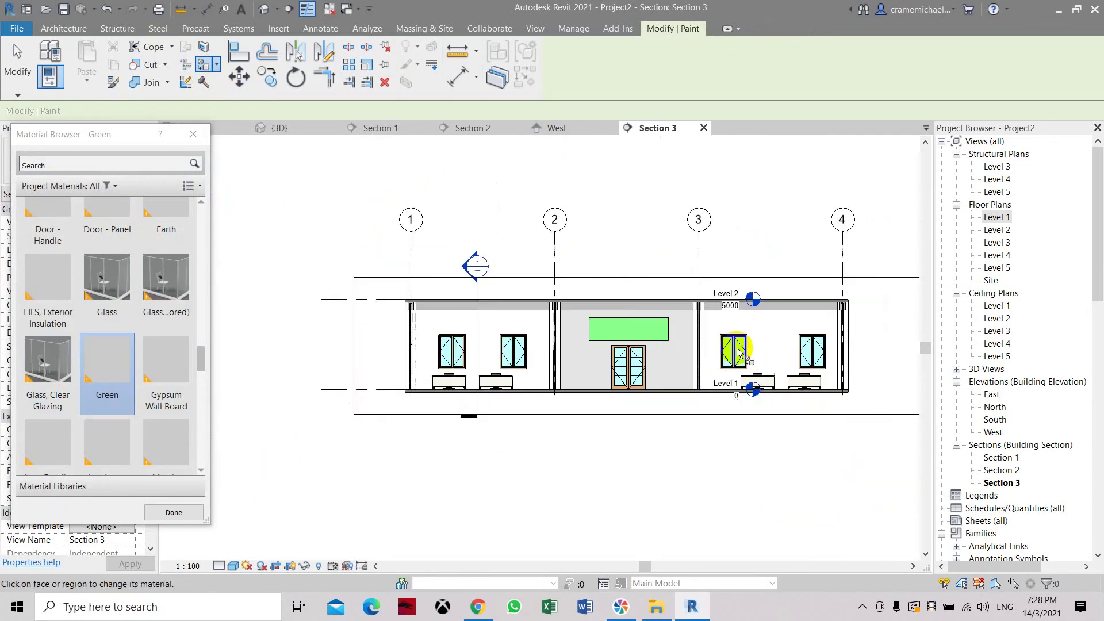
pyautogui.moveTo(732, 412); pyautogui.dragTo(690, 429, button='middle')
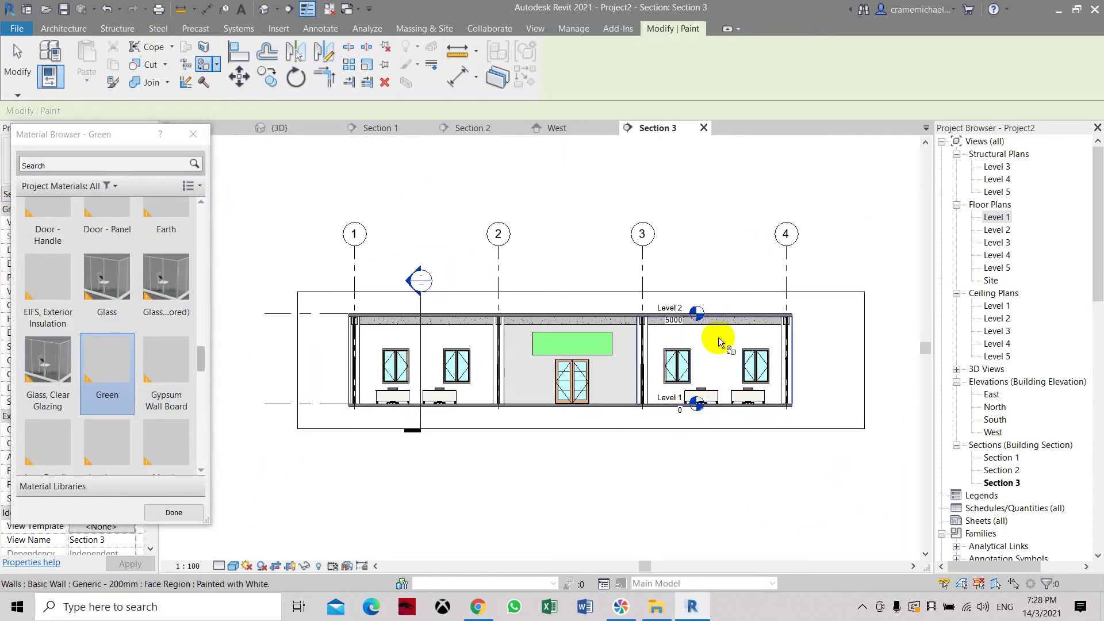
pyautogui.scroll(2, 847, 269)
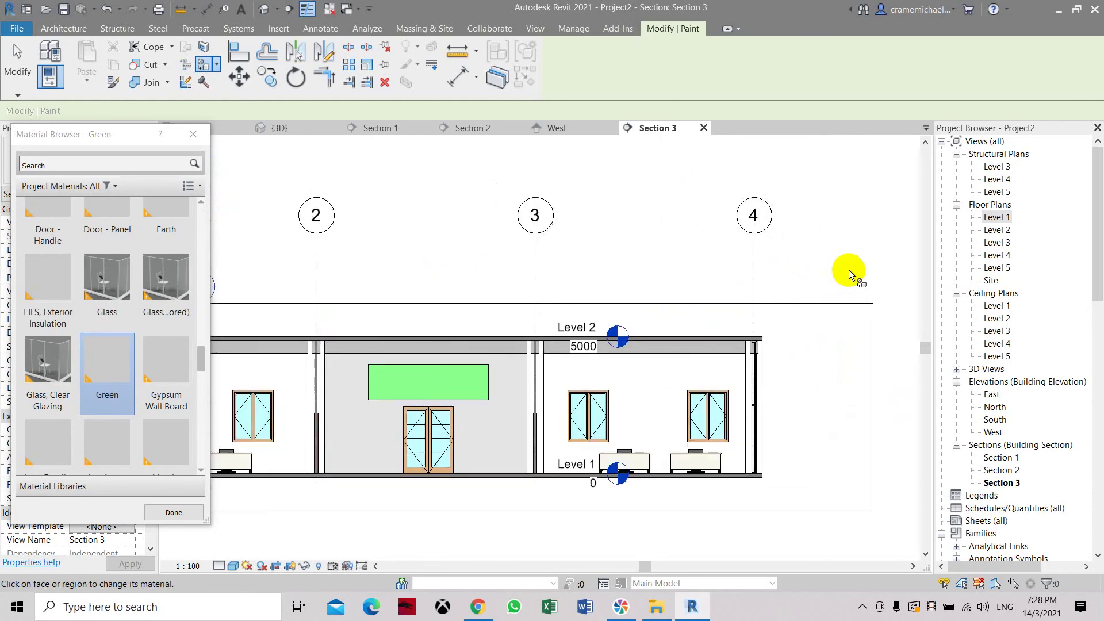
pyautogui.scroll(-3, 849, 271)
pyautogui.scroll(1, 849, 278)
pyautogui.scroll(1, 833, 298)
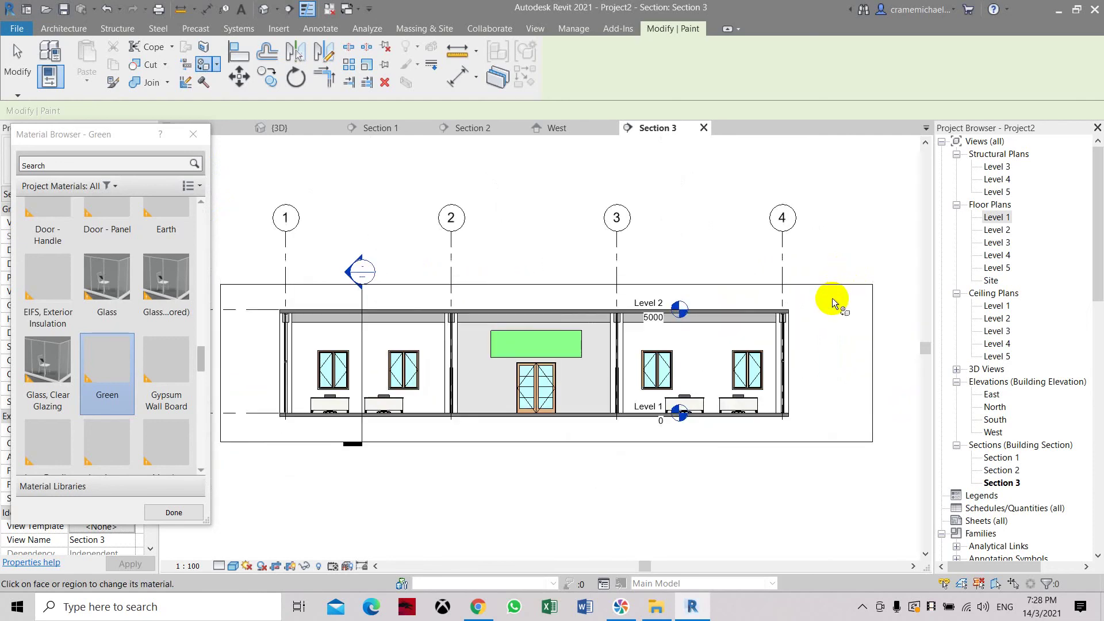